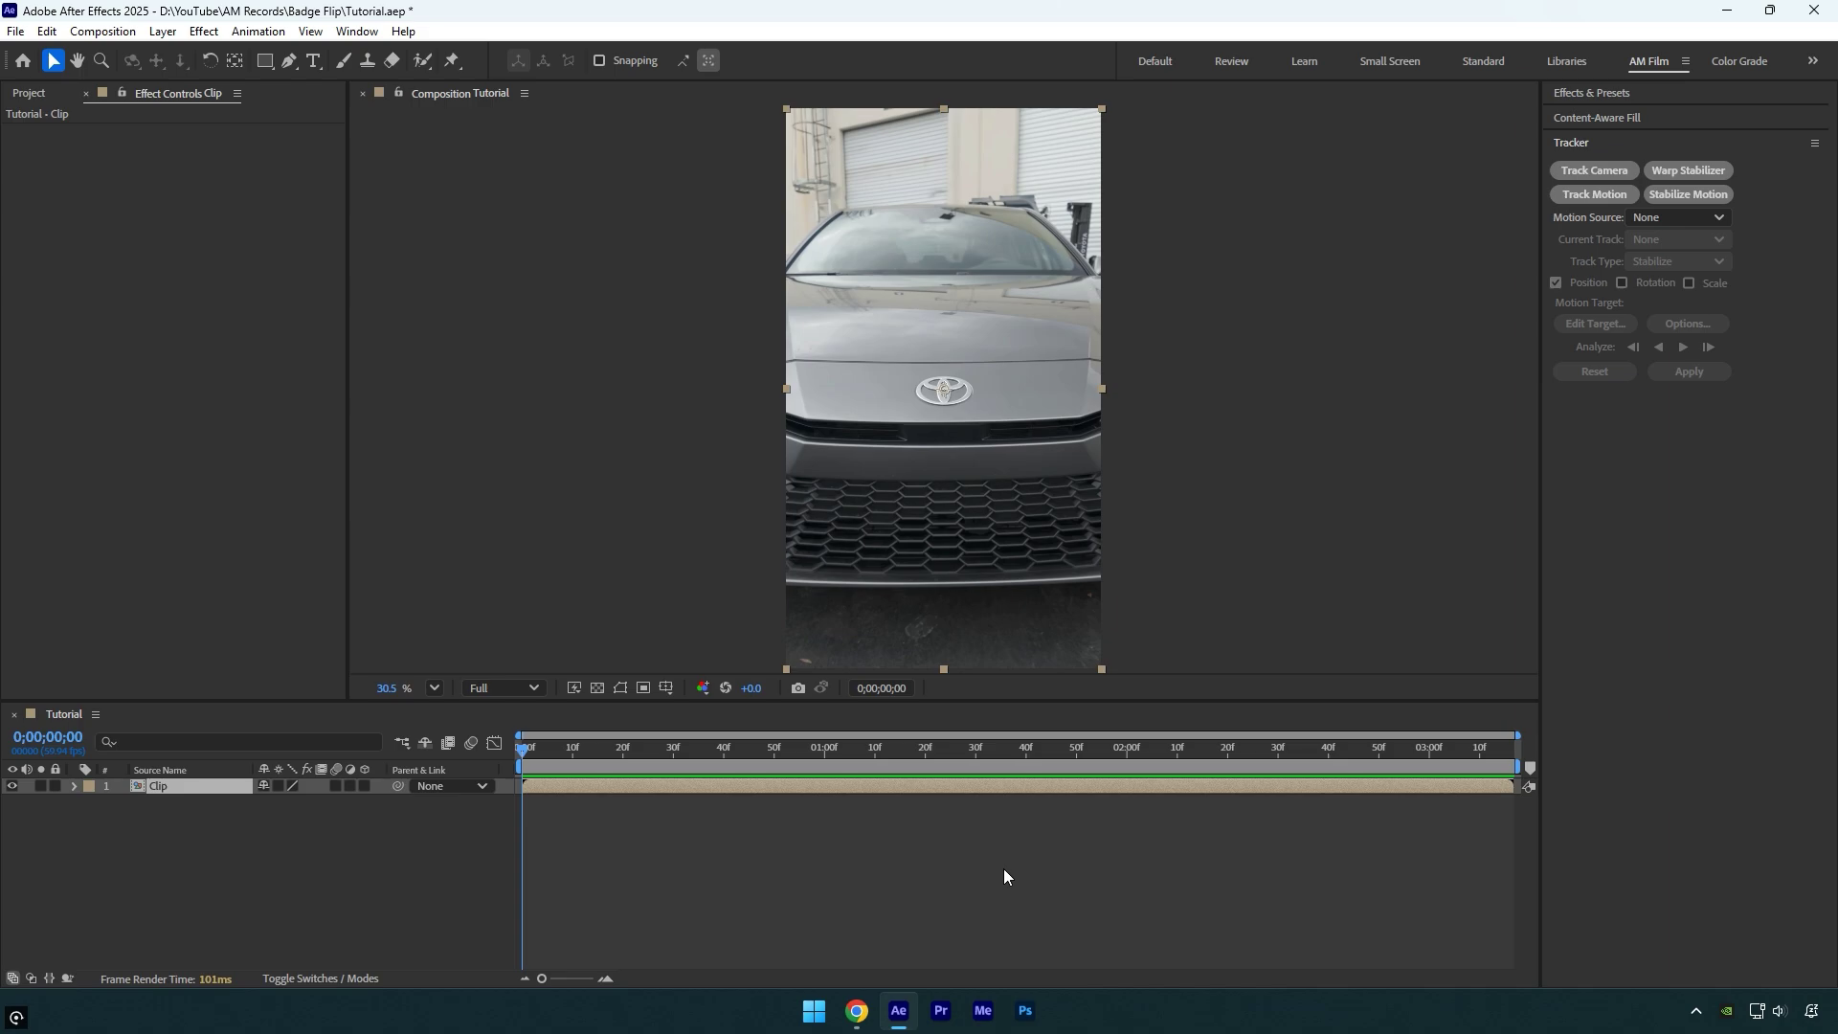
# - Rename the clip layer to Clean
pyautogui.click(186, 791)
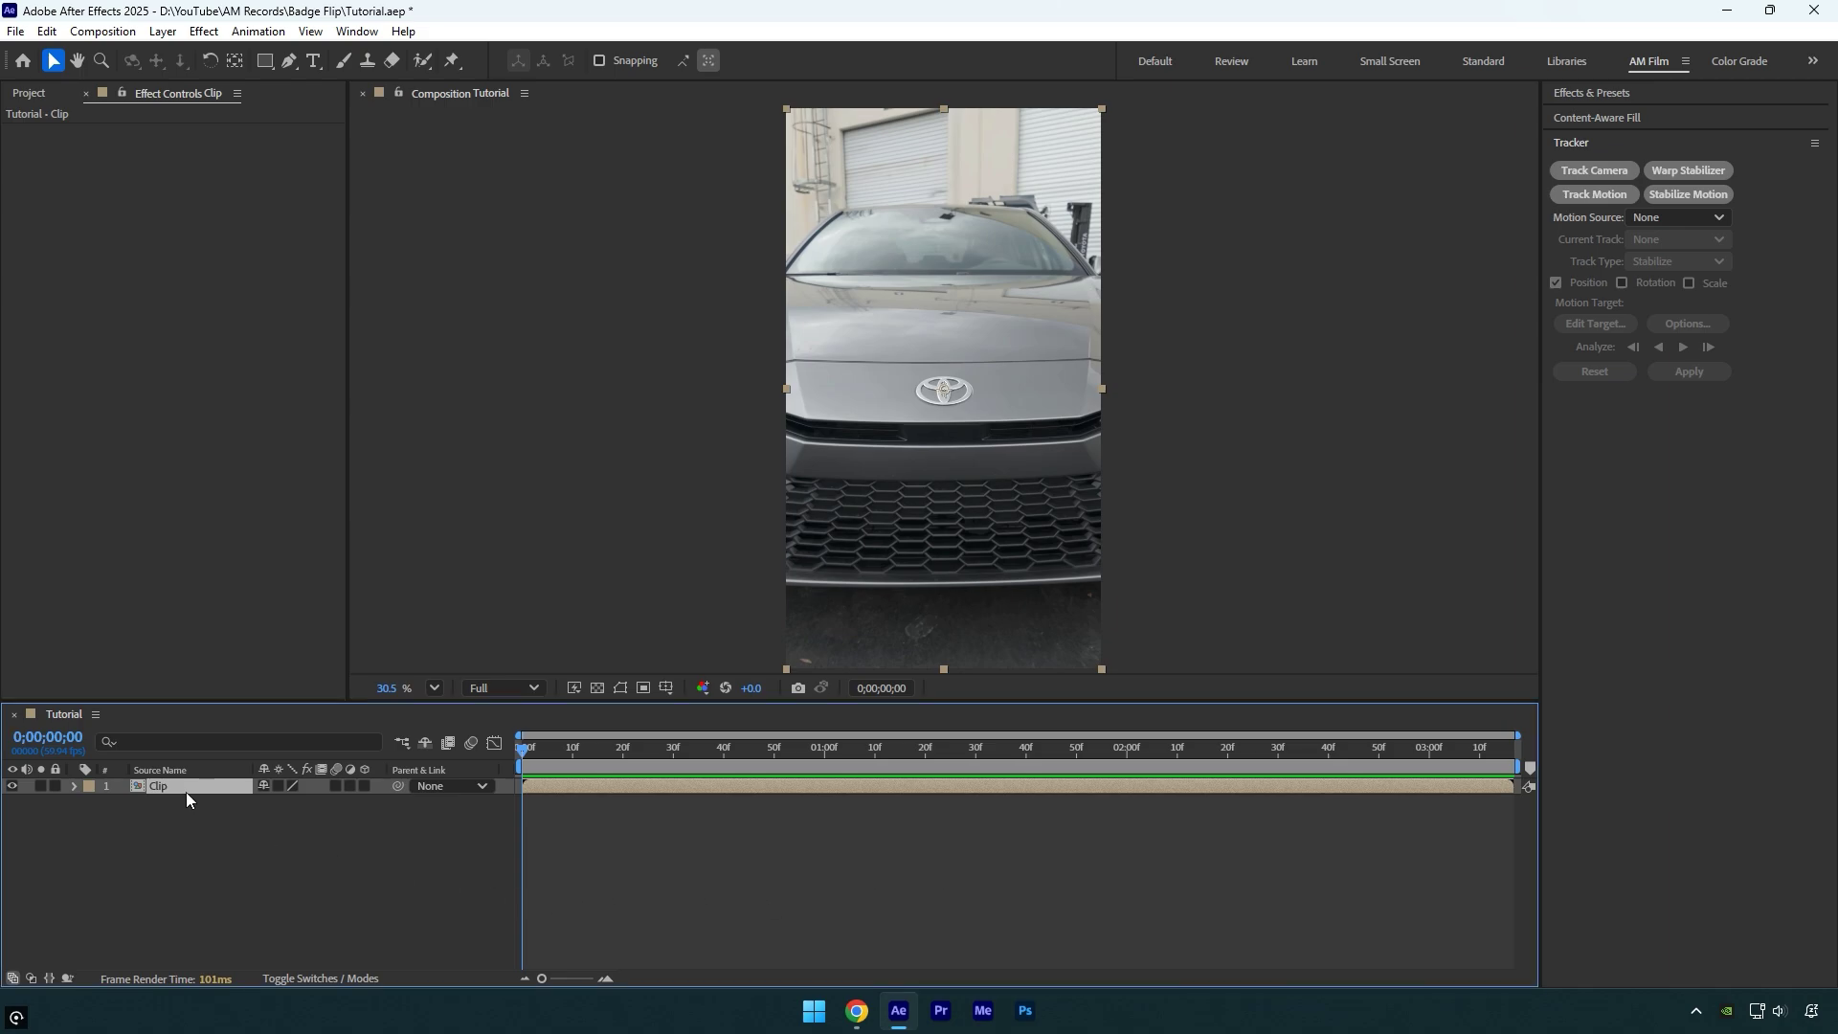
pyautogui.press('Return')
pyautogui.write('Clean')
pyautogui.press('Return')
# - Apply the Mocha AE effect to the Clean layer via effect search
pyautogui.hotkey('ctrl', 'space')
pyautogui.write('mocha')
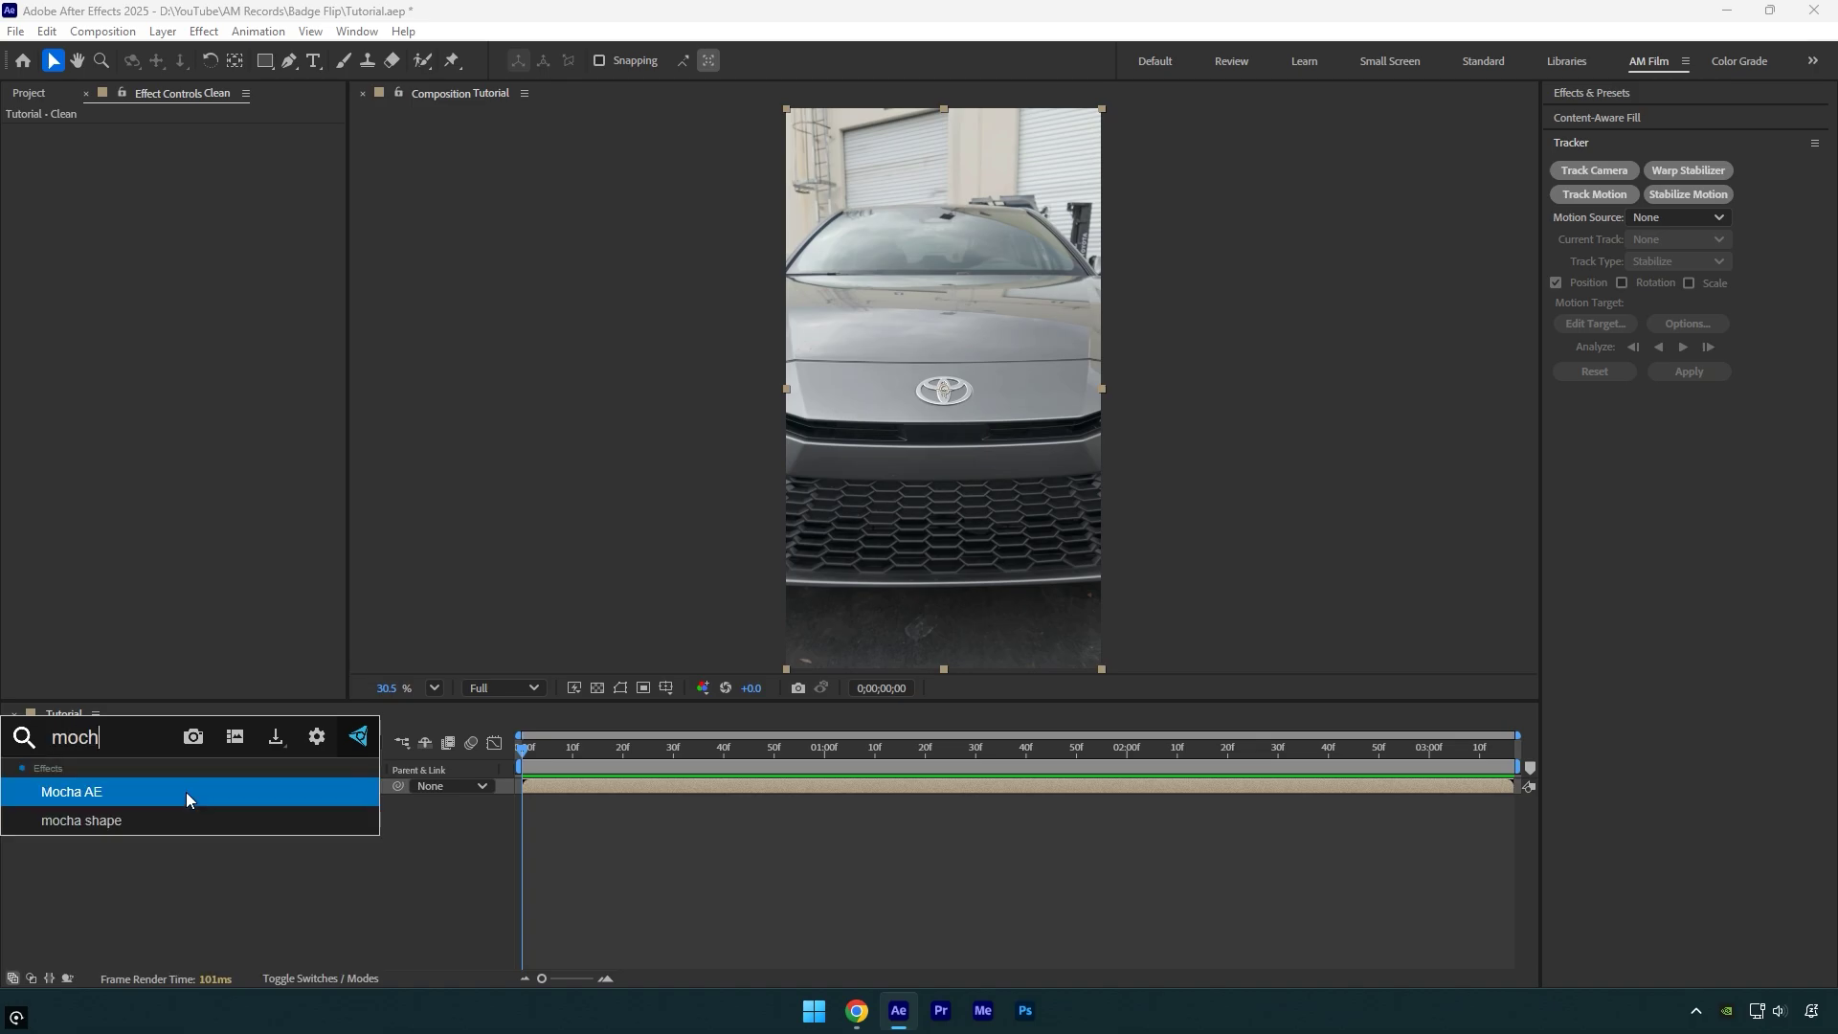
pyautogui.press('Return')
# - Draw an ellipse around the Toyota badge in Mocha and track it forward to 00:00:03:16
pyautogui.click(102, 177)
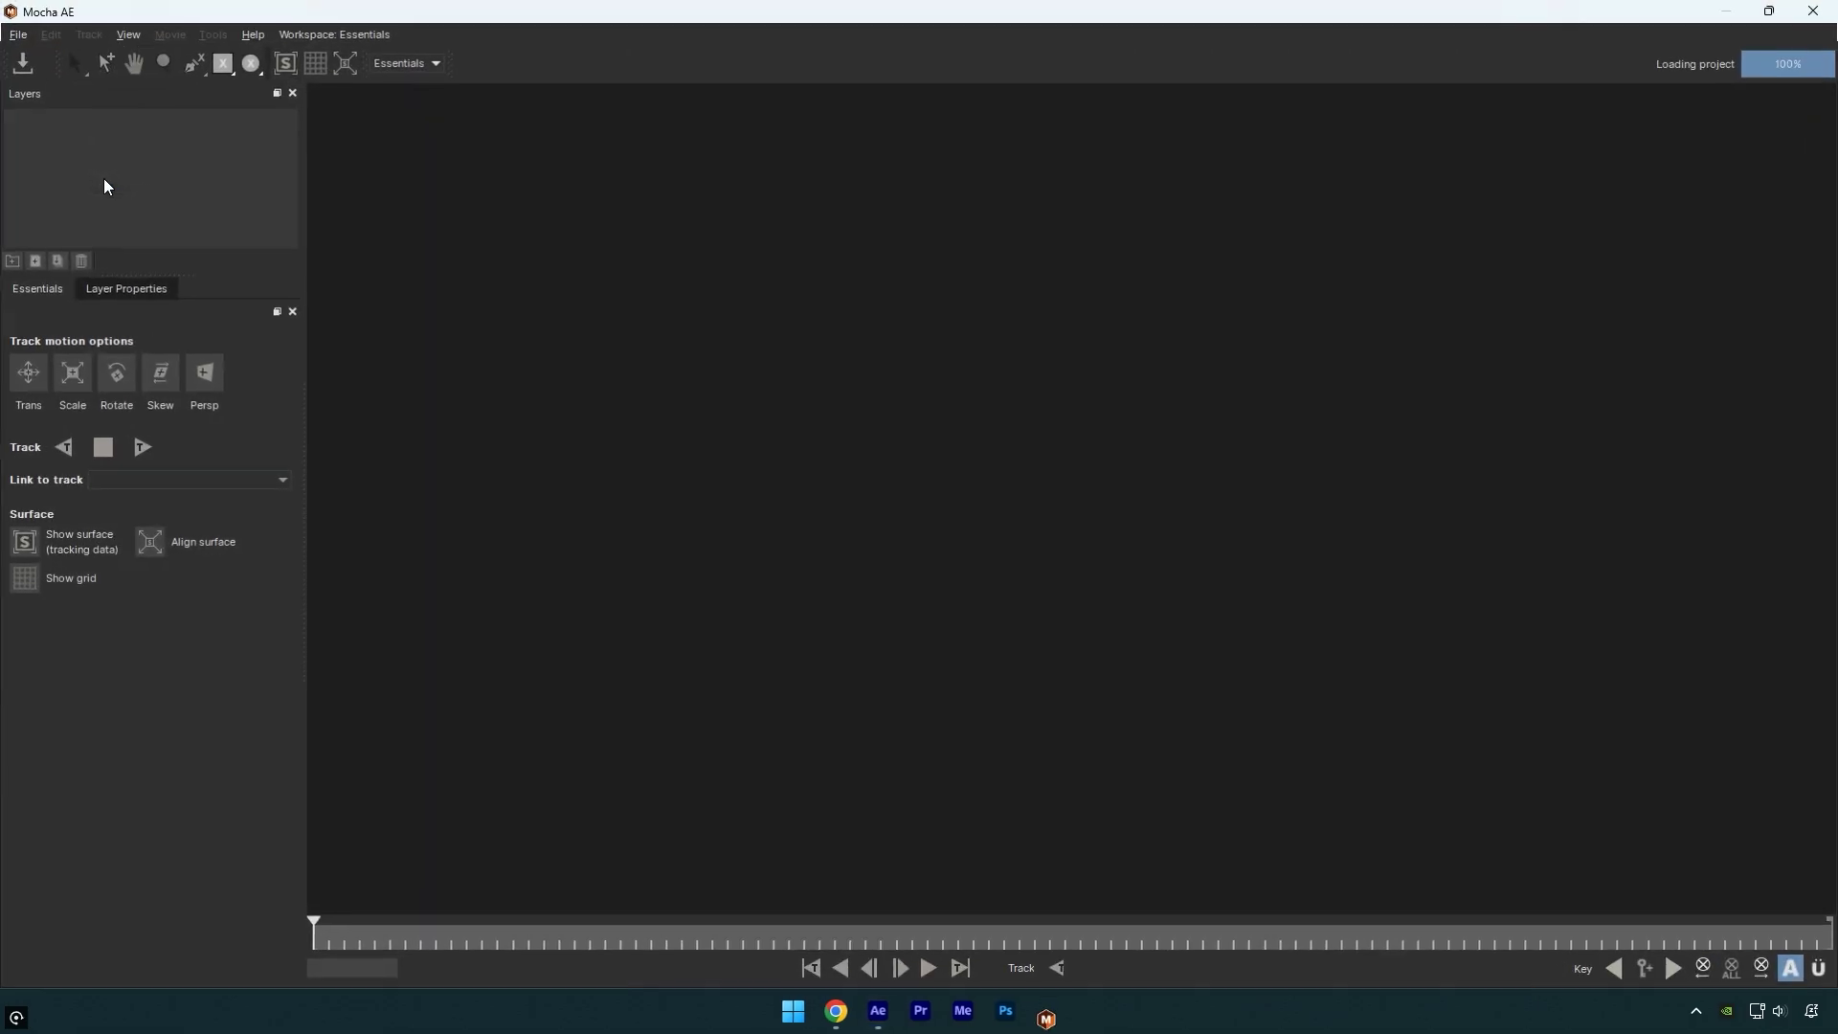
pyautogui.click(252, 61)
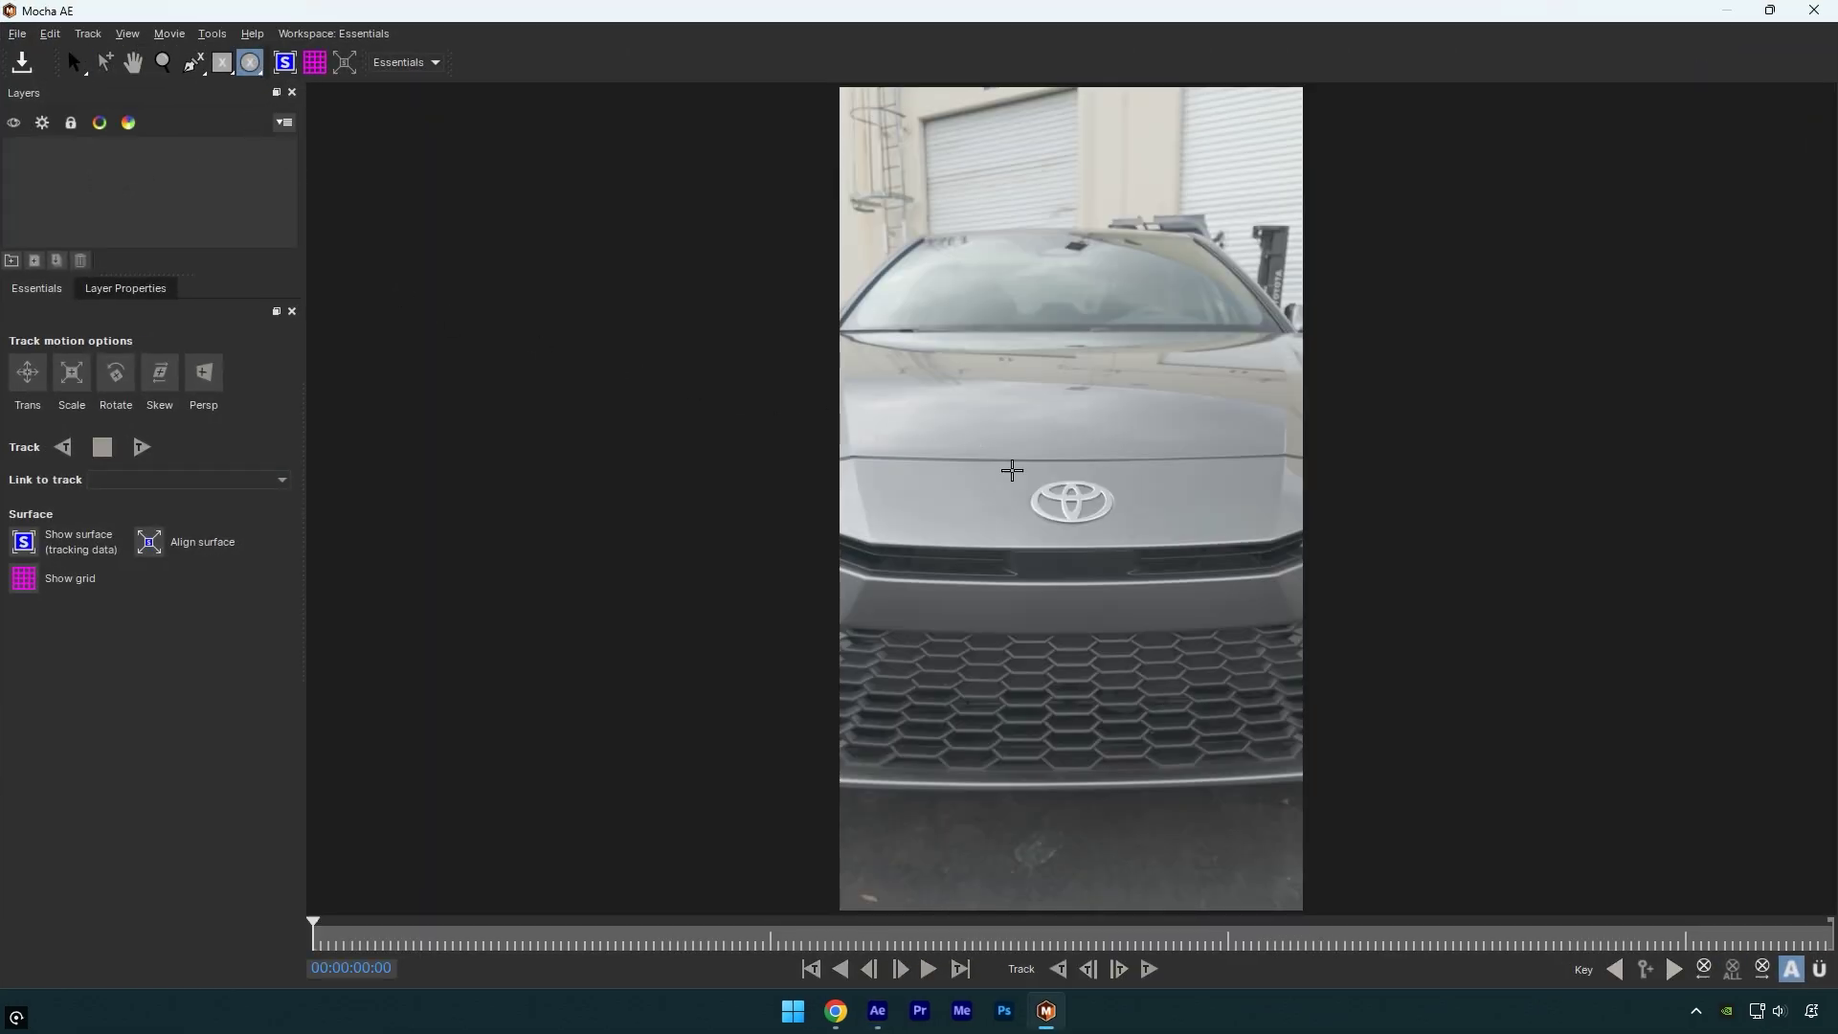
pyautogui.moveTo(1013, 470); pyautogui.dragTo(1128, 536)
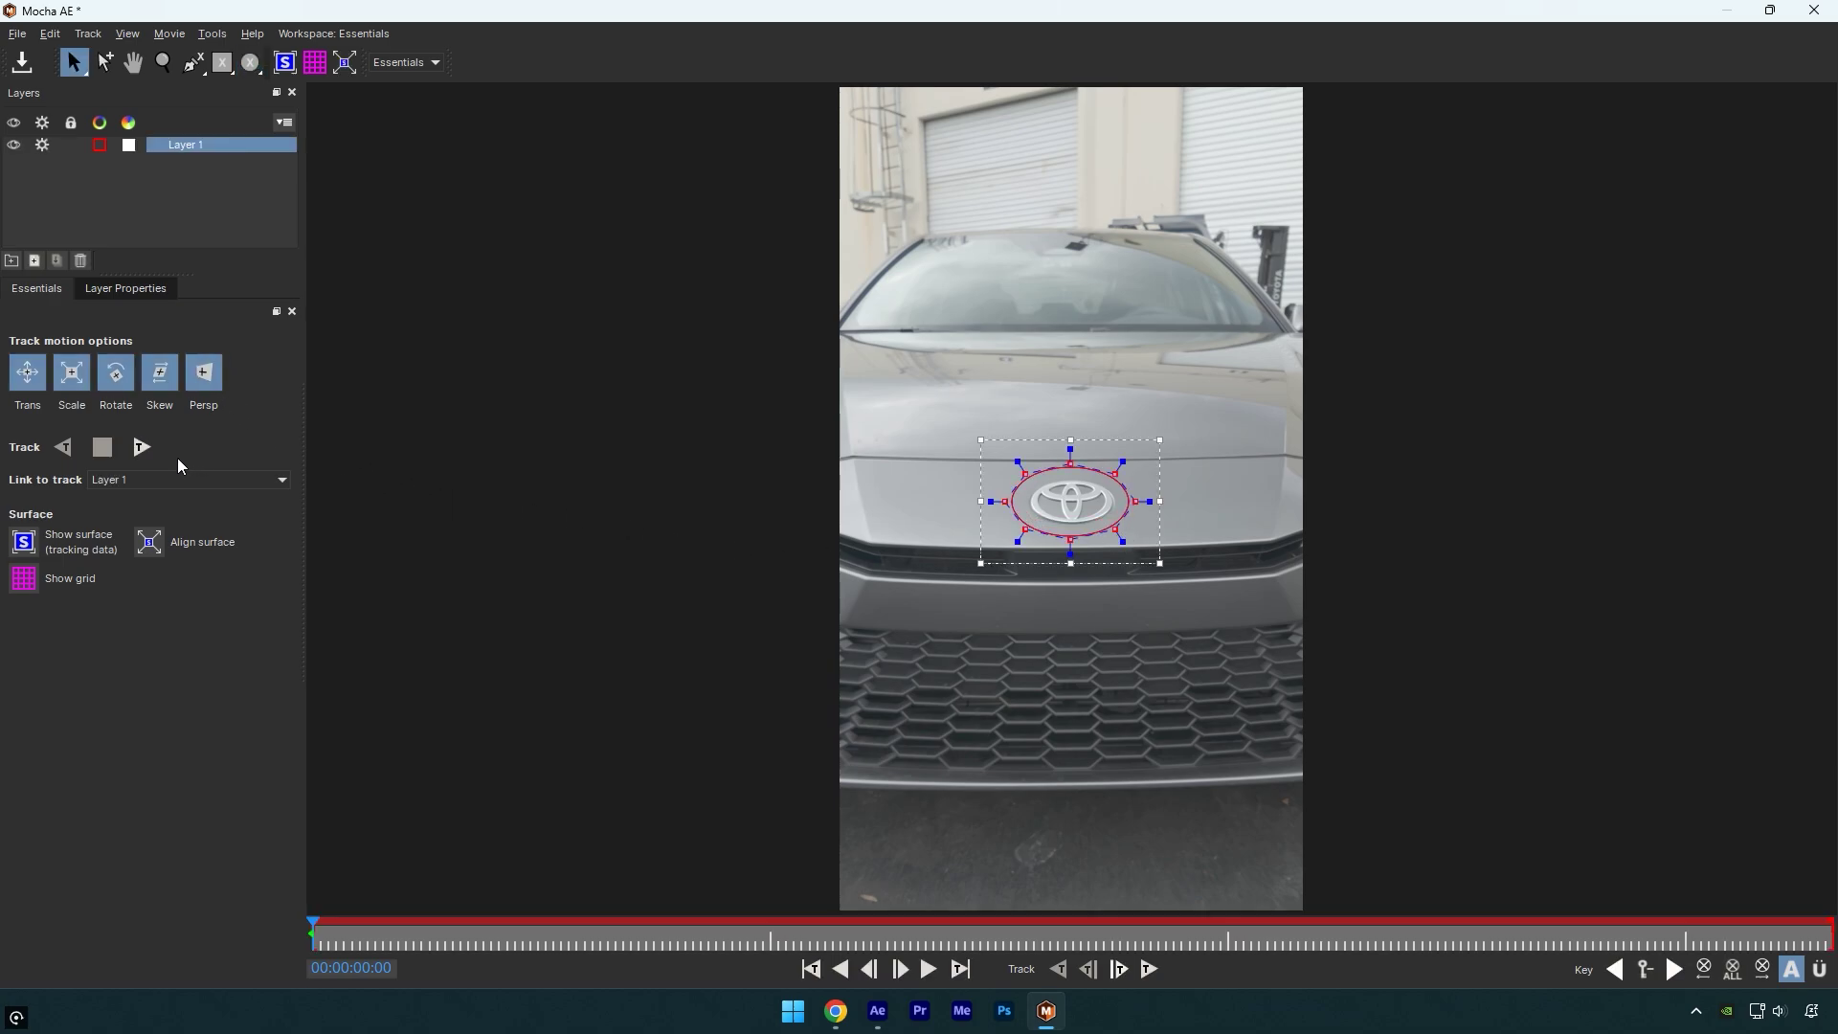
pyautogui.click(142, 450)
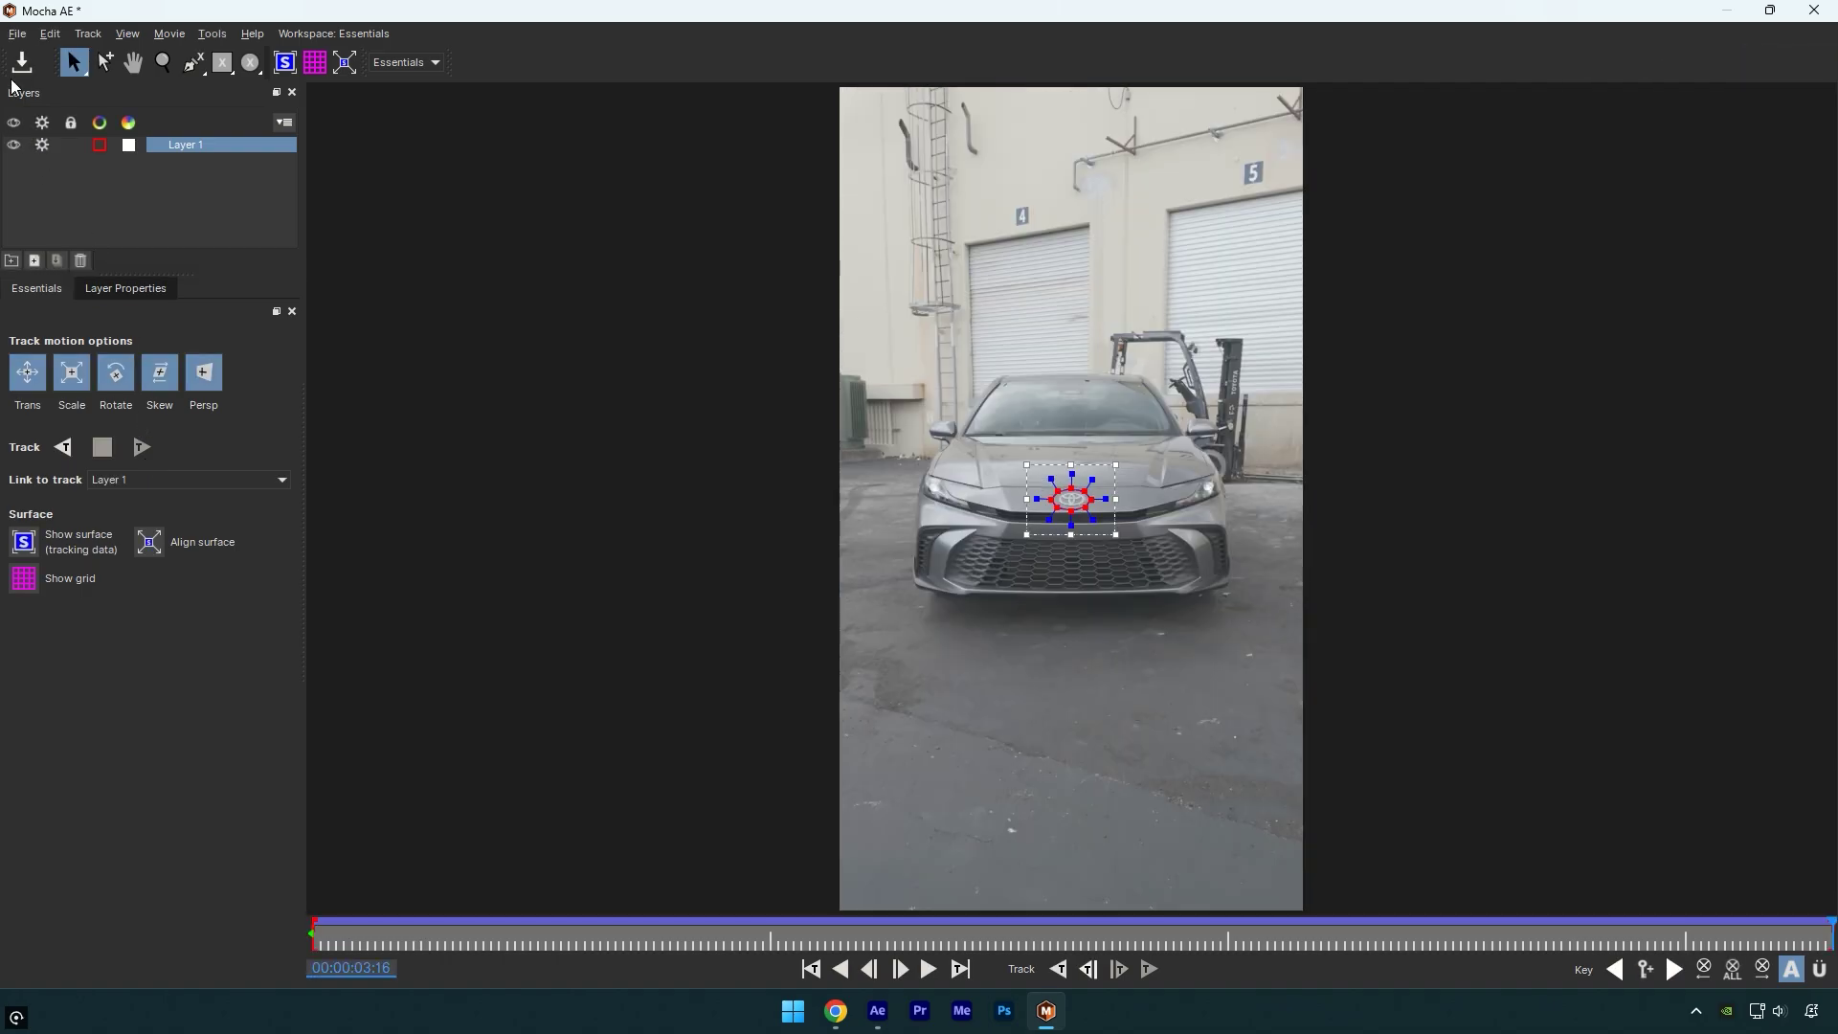
# - Create an AE mask from the Mocha track and set its mode to Subtract
pyautogui.click(1814, 10)
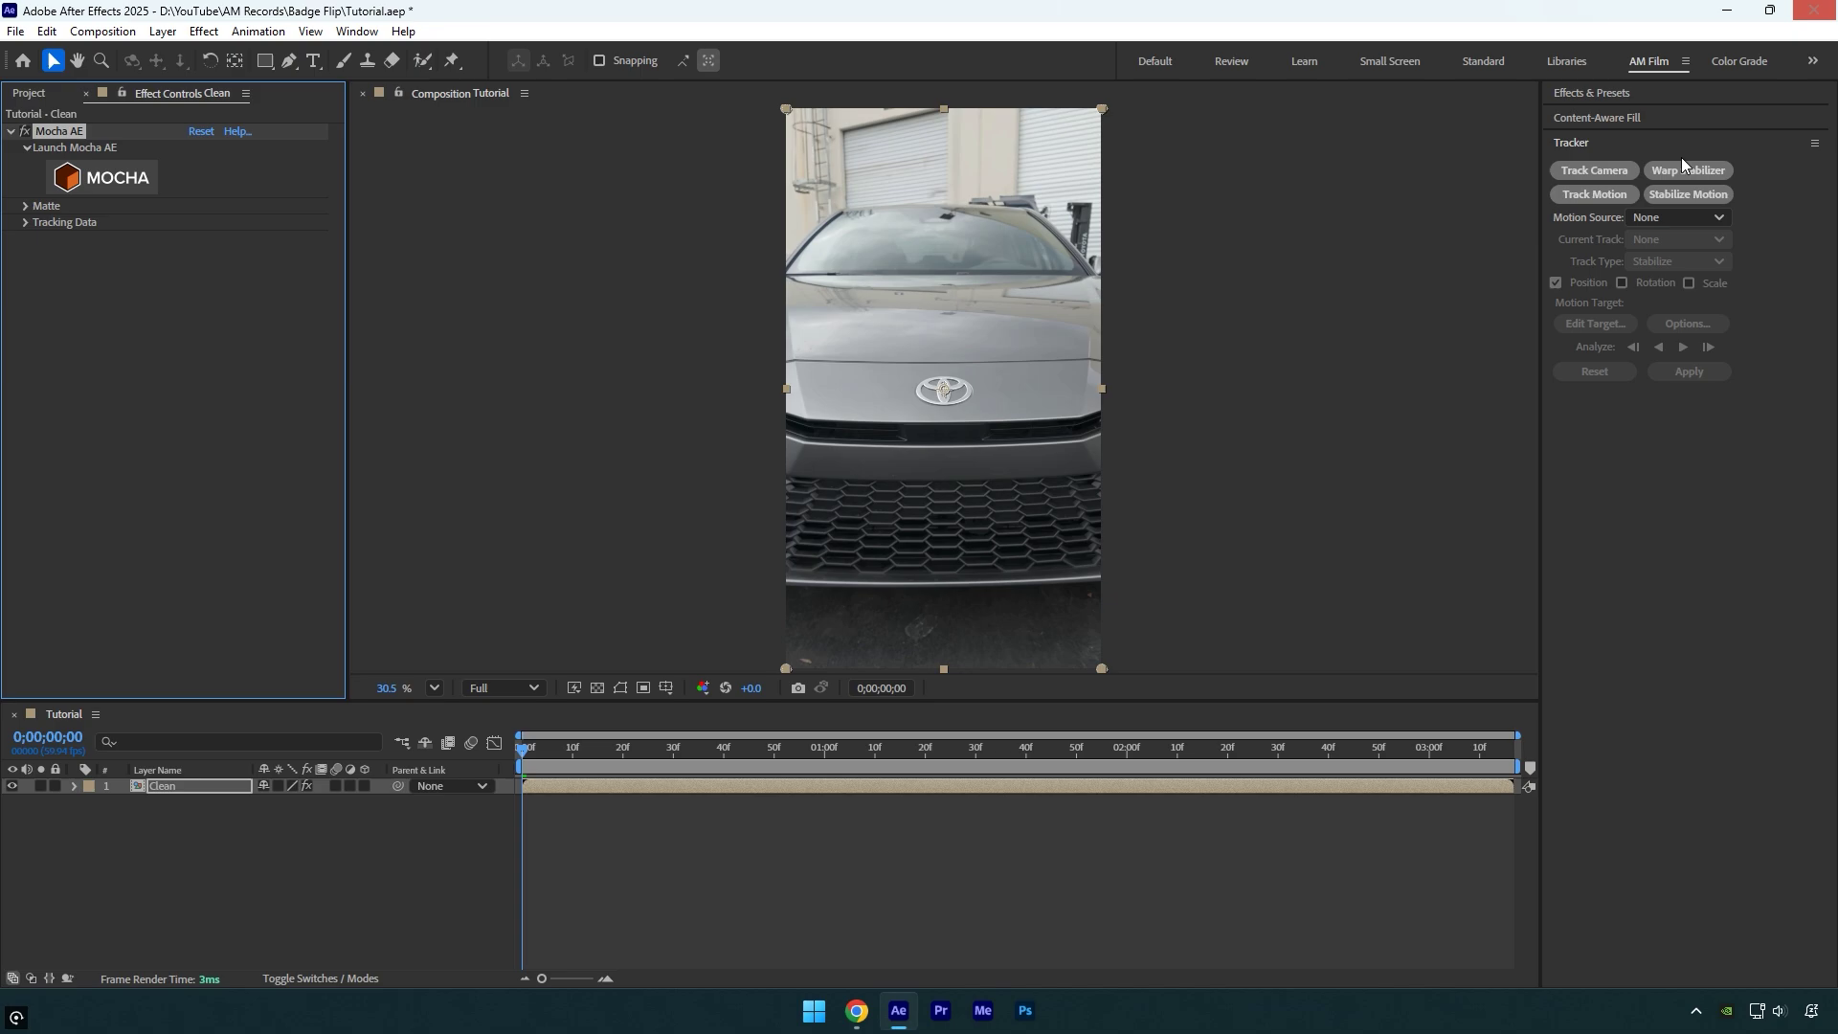
pyautogui.click(25, 207)
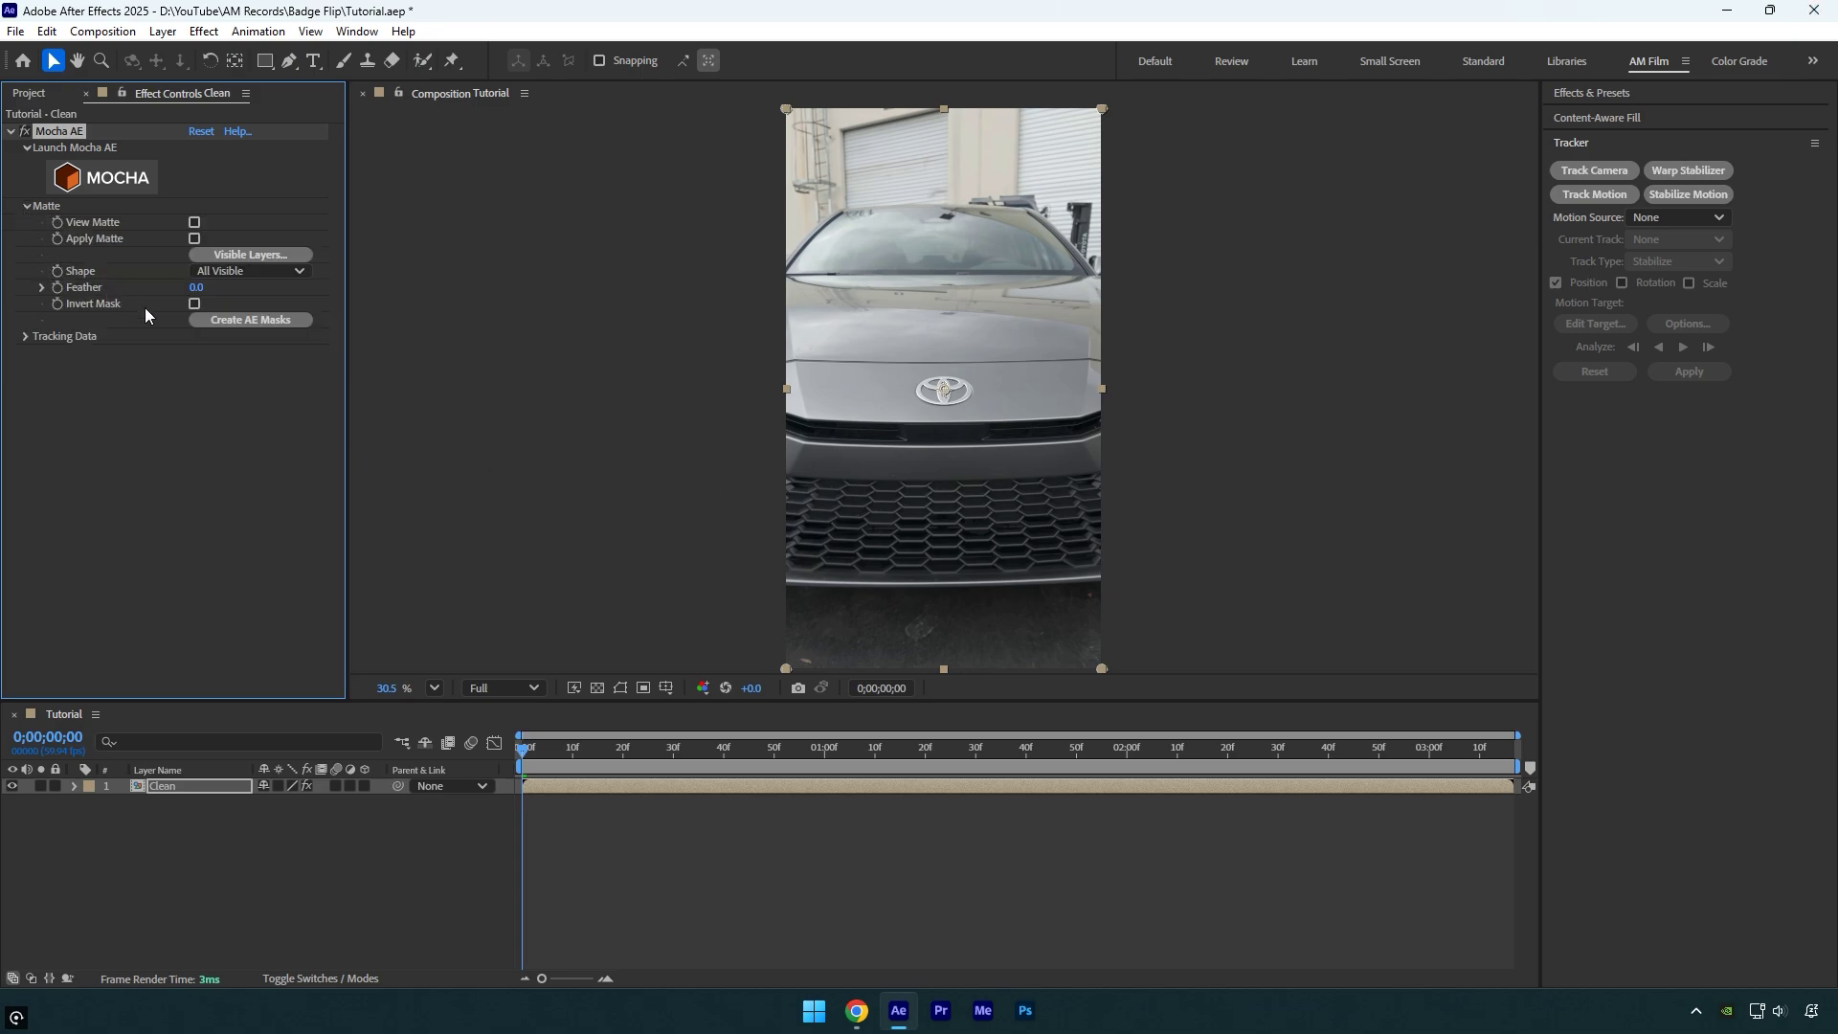
pyautogui.click(263, 319)
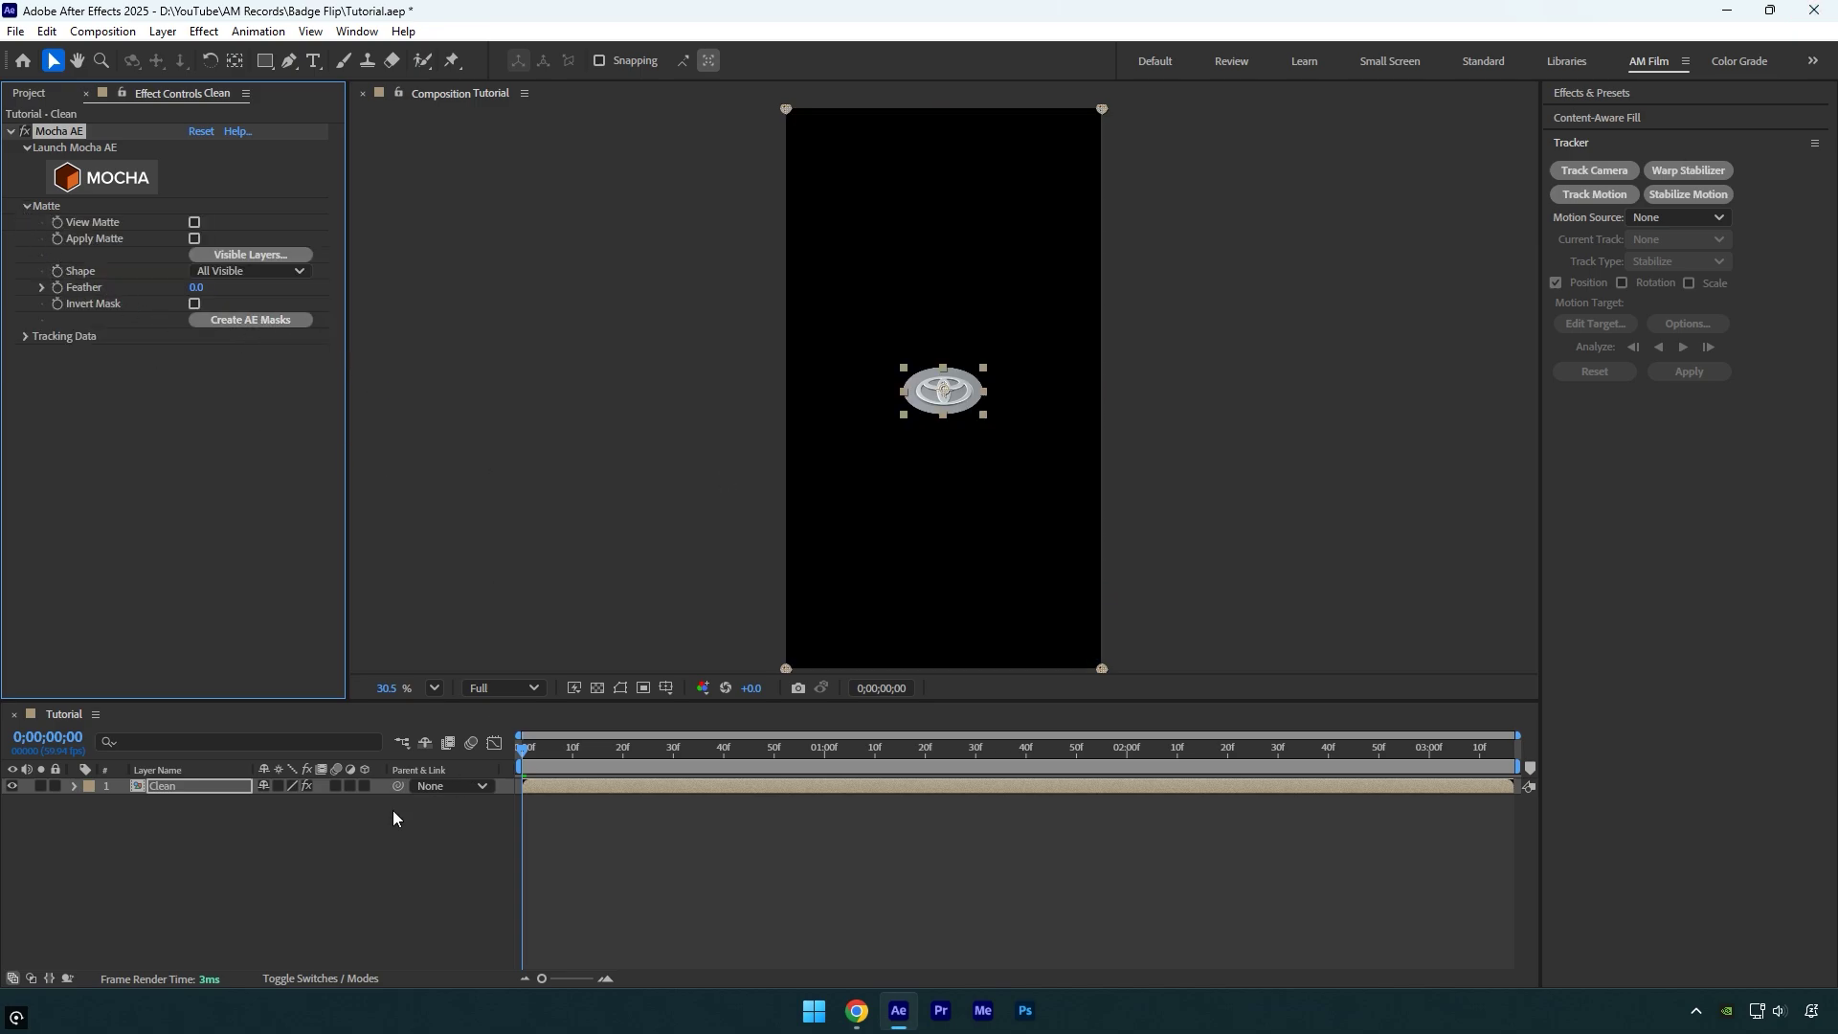
pyautogui.press('m')
pyautogui.click(301, 806)
pyautogui.click(320, 864)
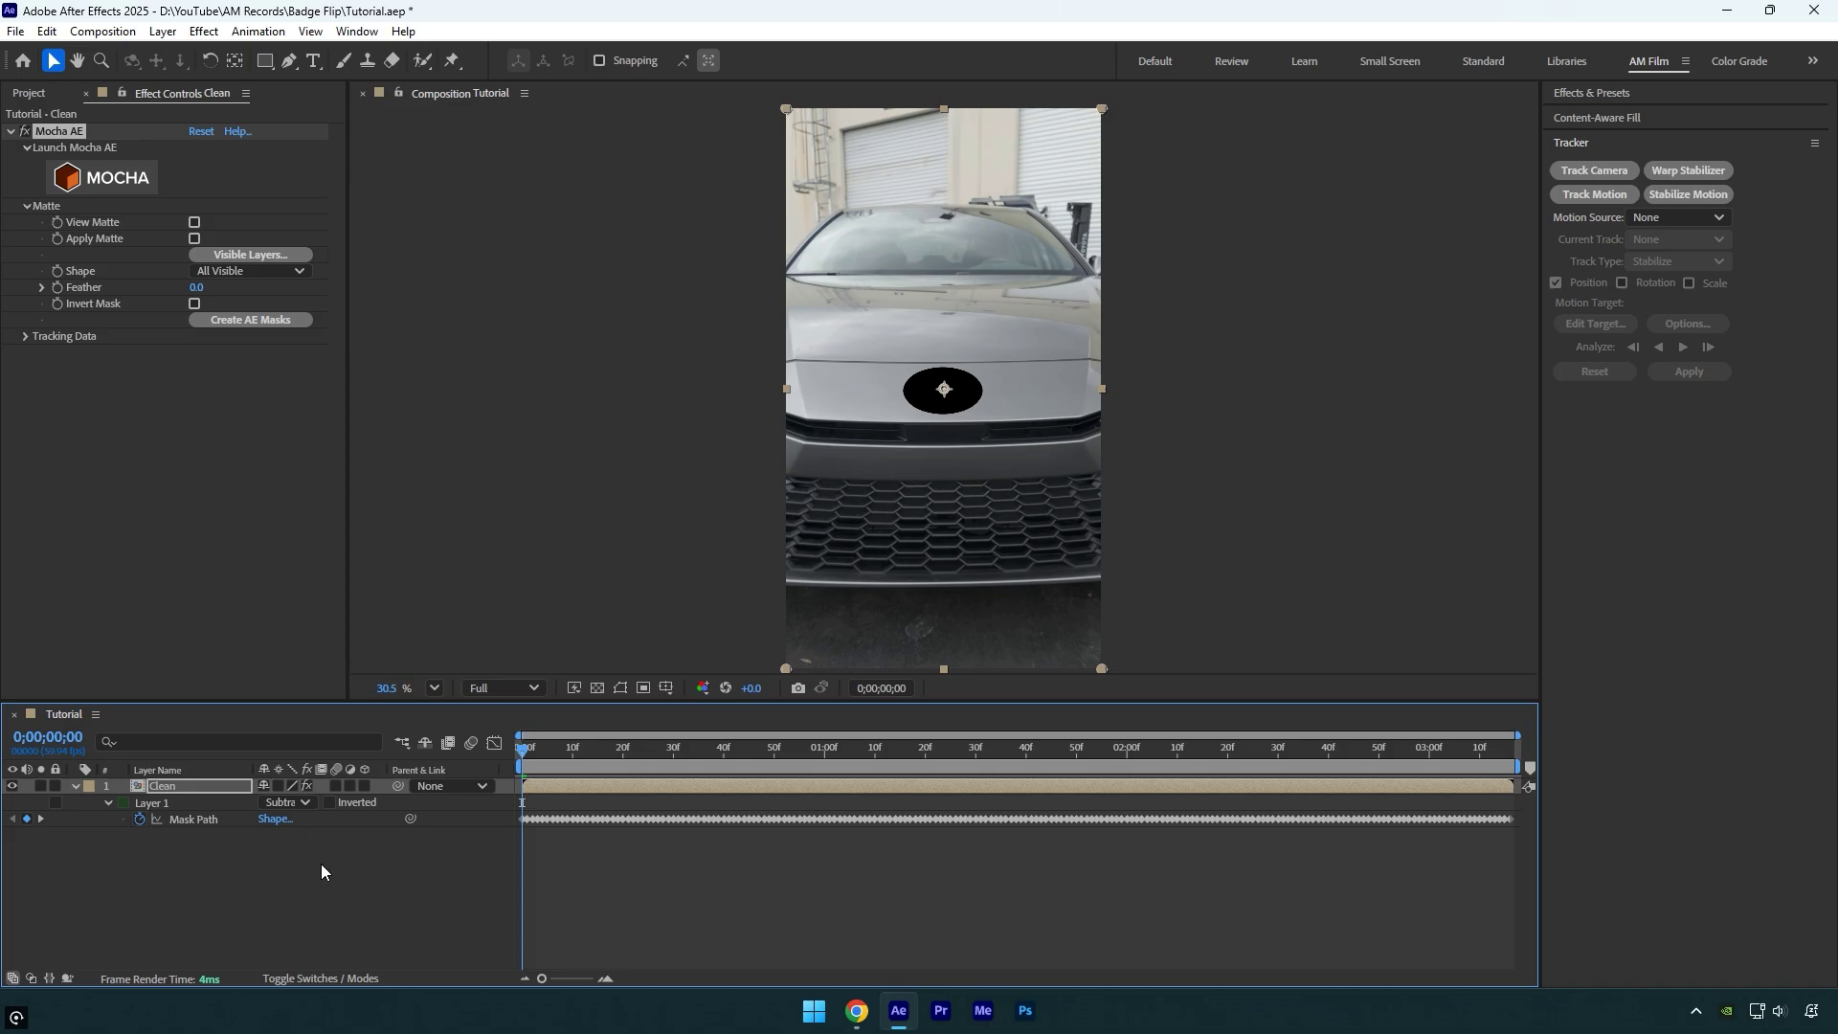
# - Generate a Content-Aware Fill layer with Alpha Expansion 0 and Edge Blend, then preview it
pyautogui.click(1609, 118)
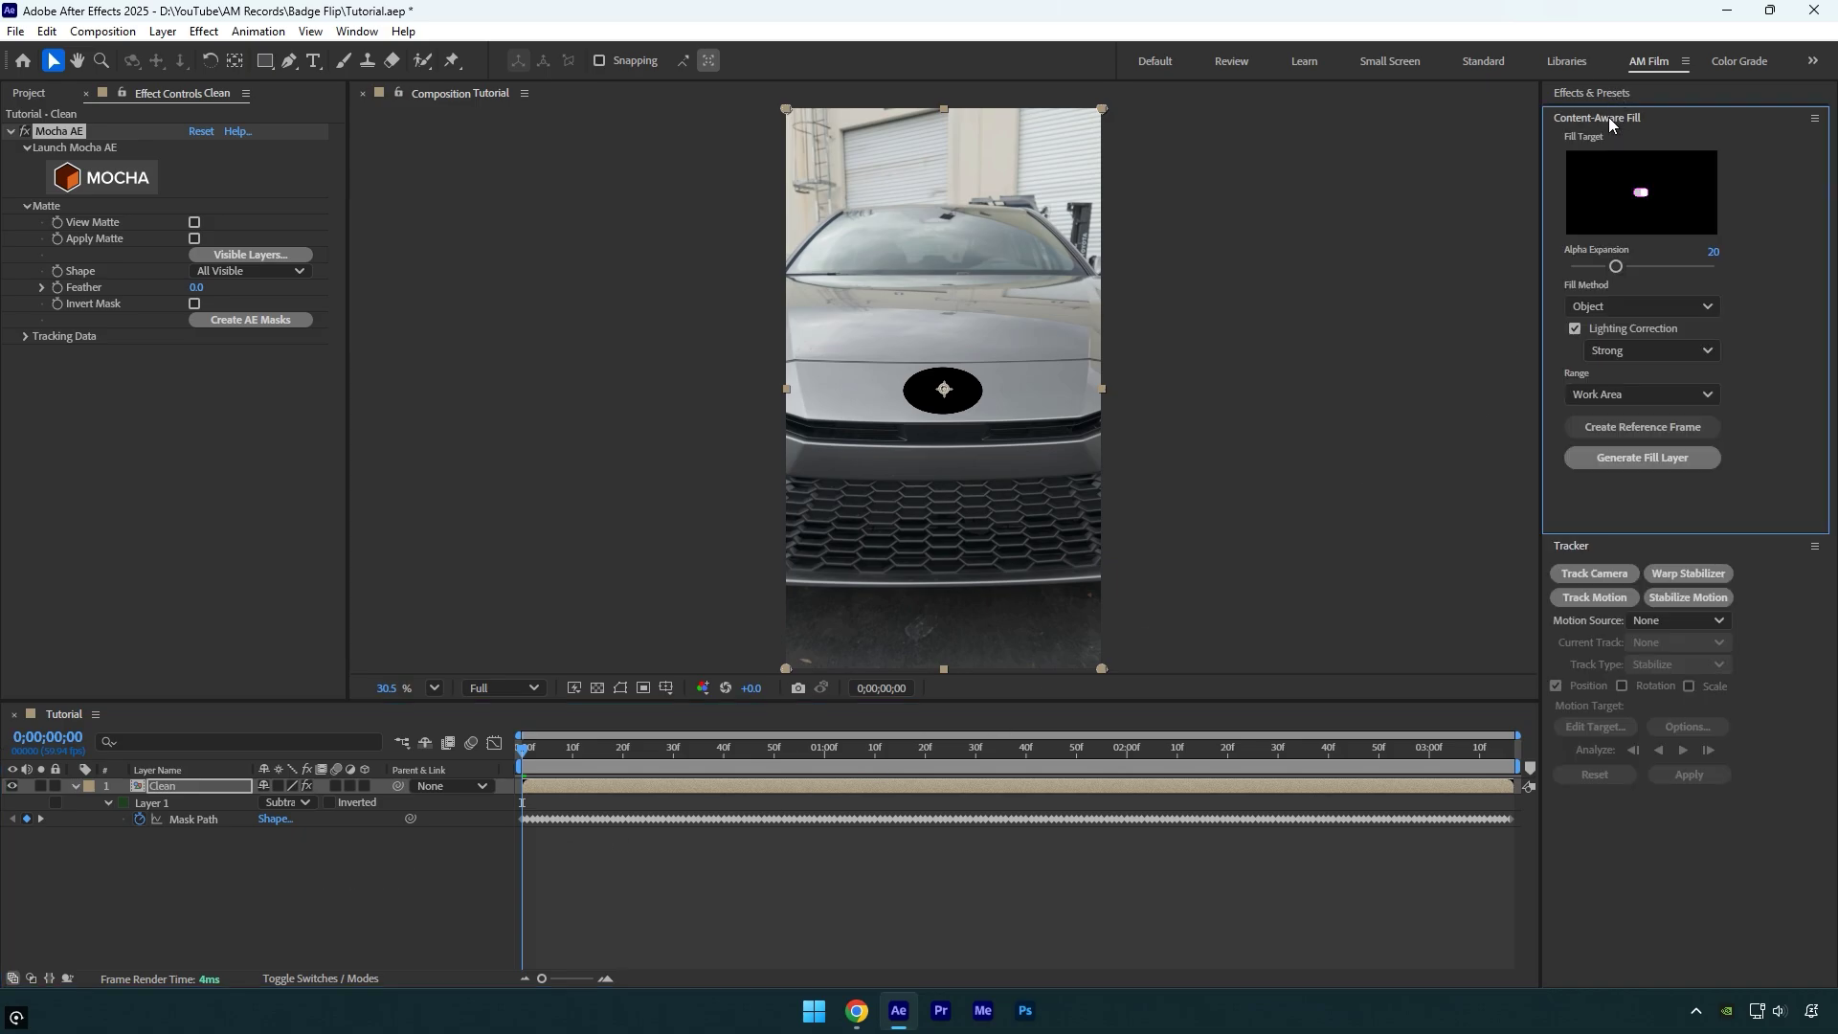
pyautogui.moveTo(1610, 264); pyautogui.dragTo(1554, 267)
pyautogui.click(1609, 307)
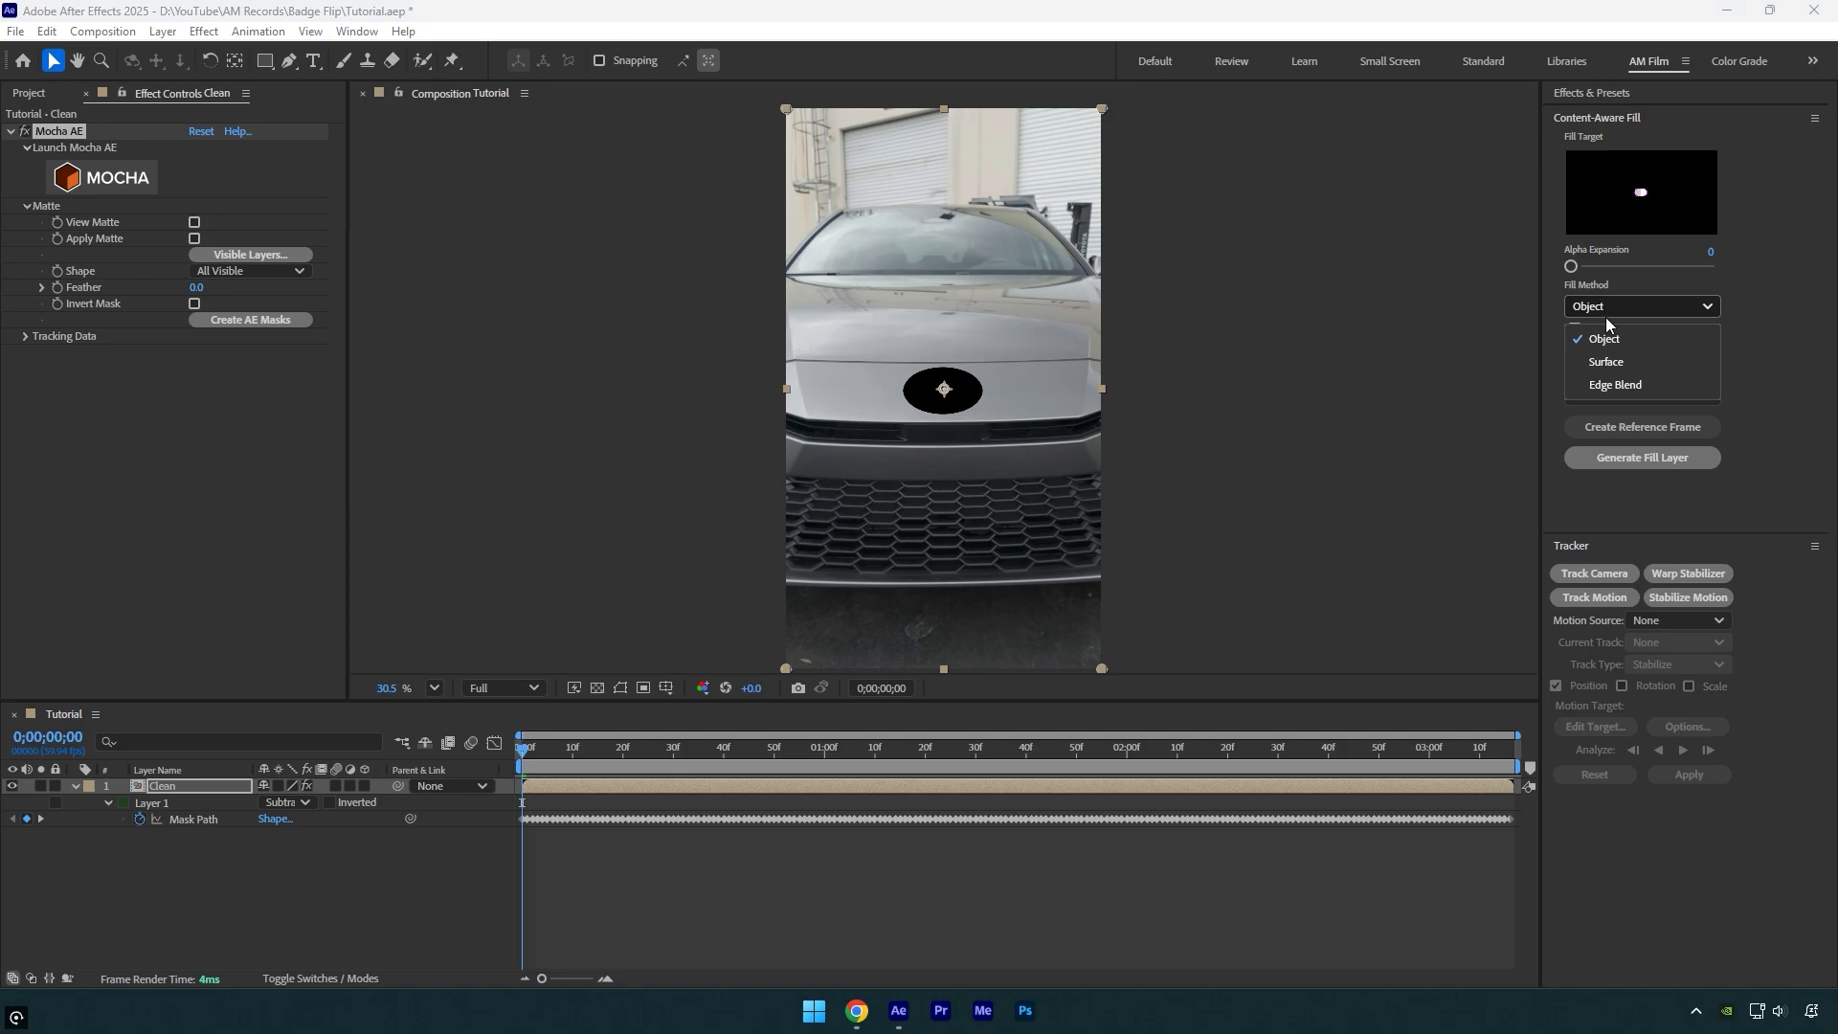
pyautogui.click(1624, 386)
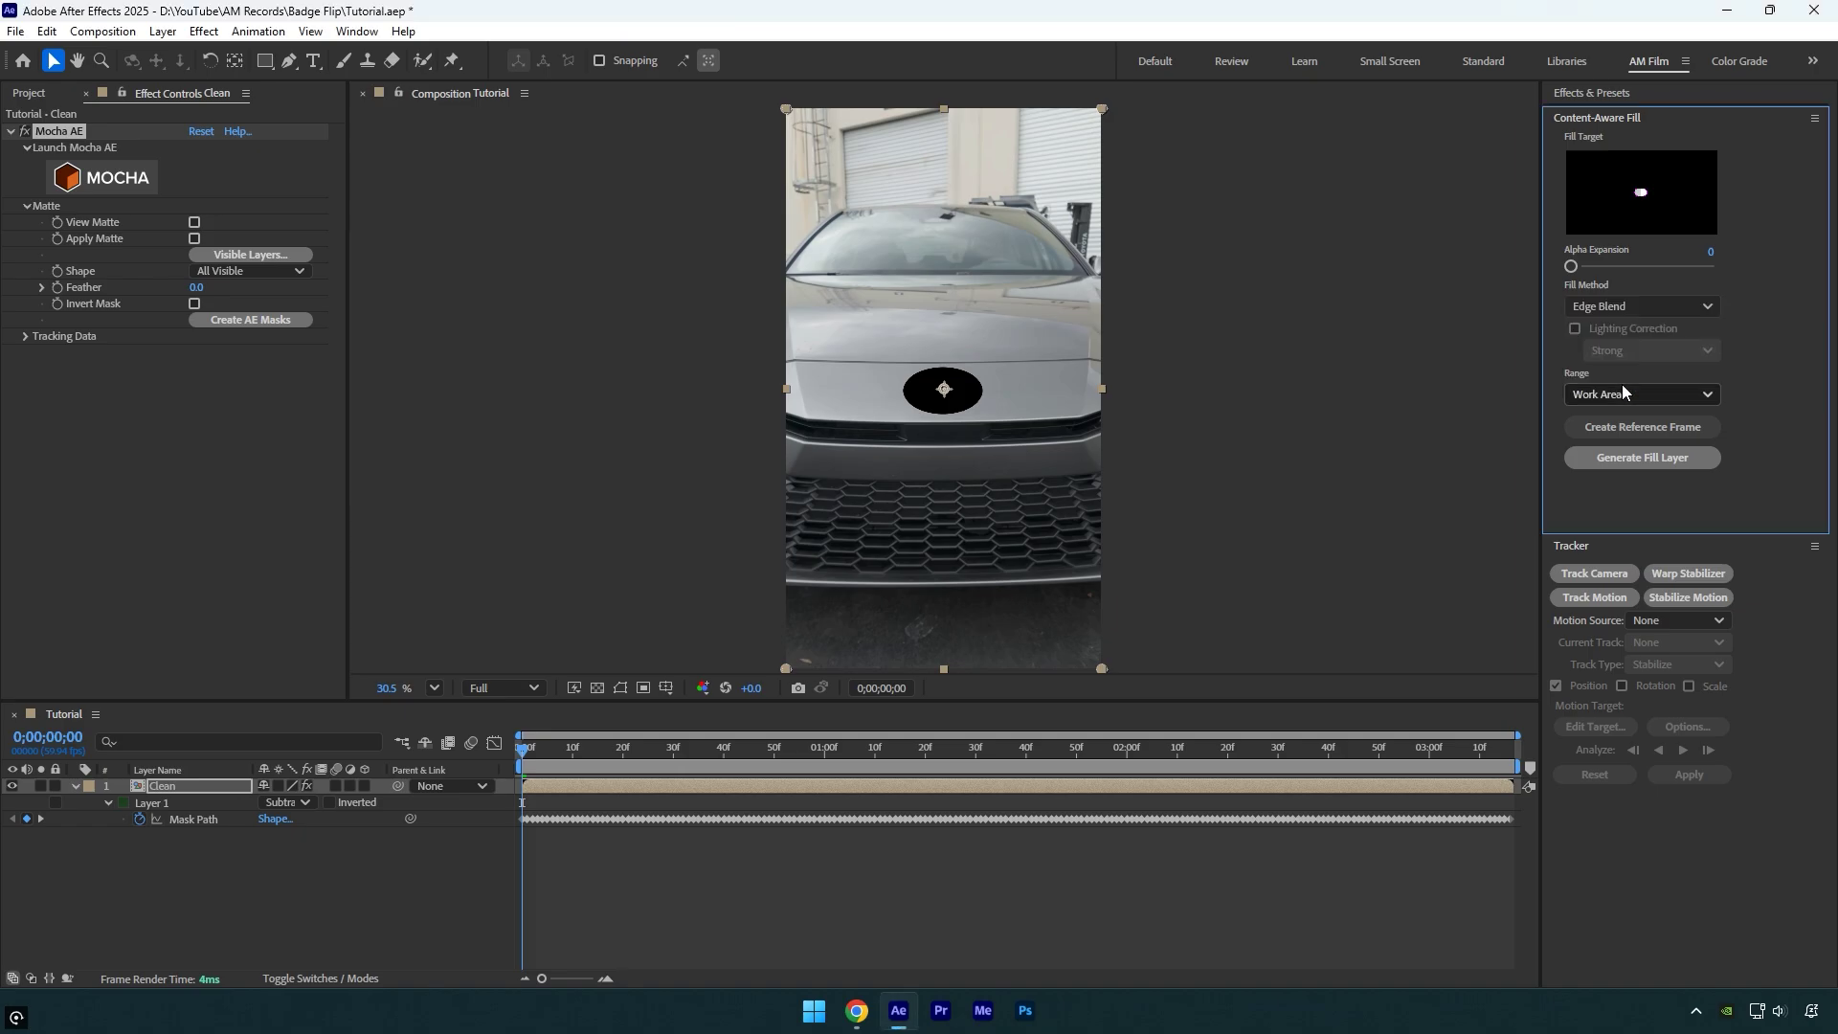
pyautogui.click(1656, 458)
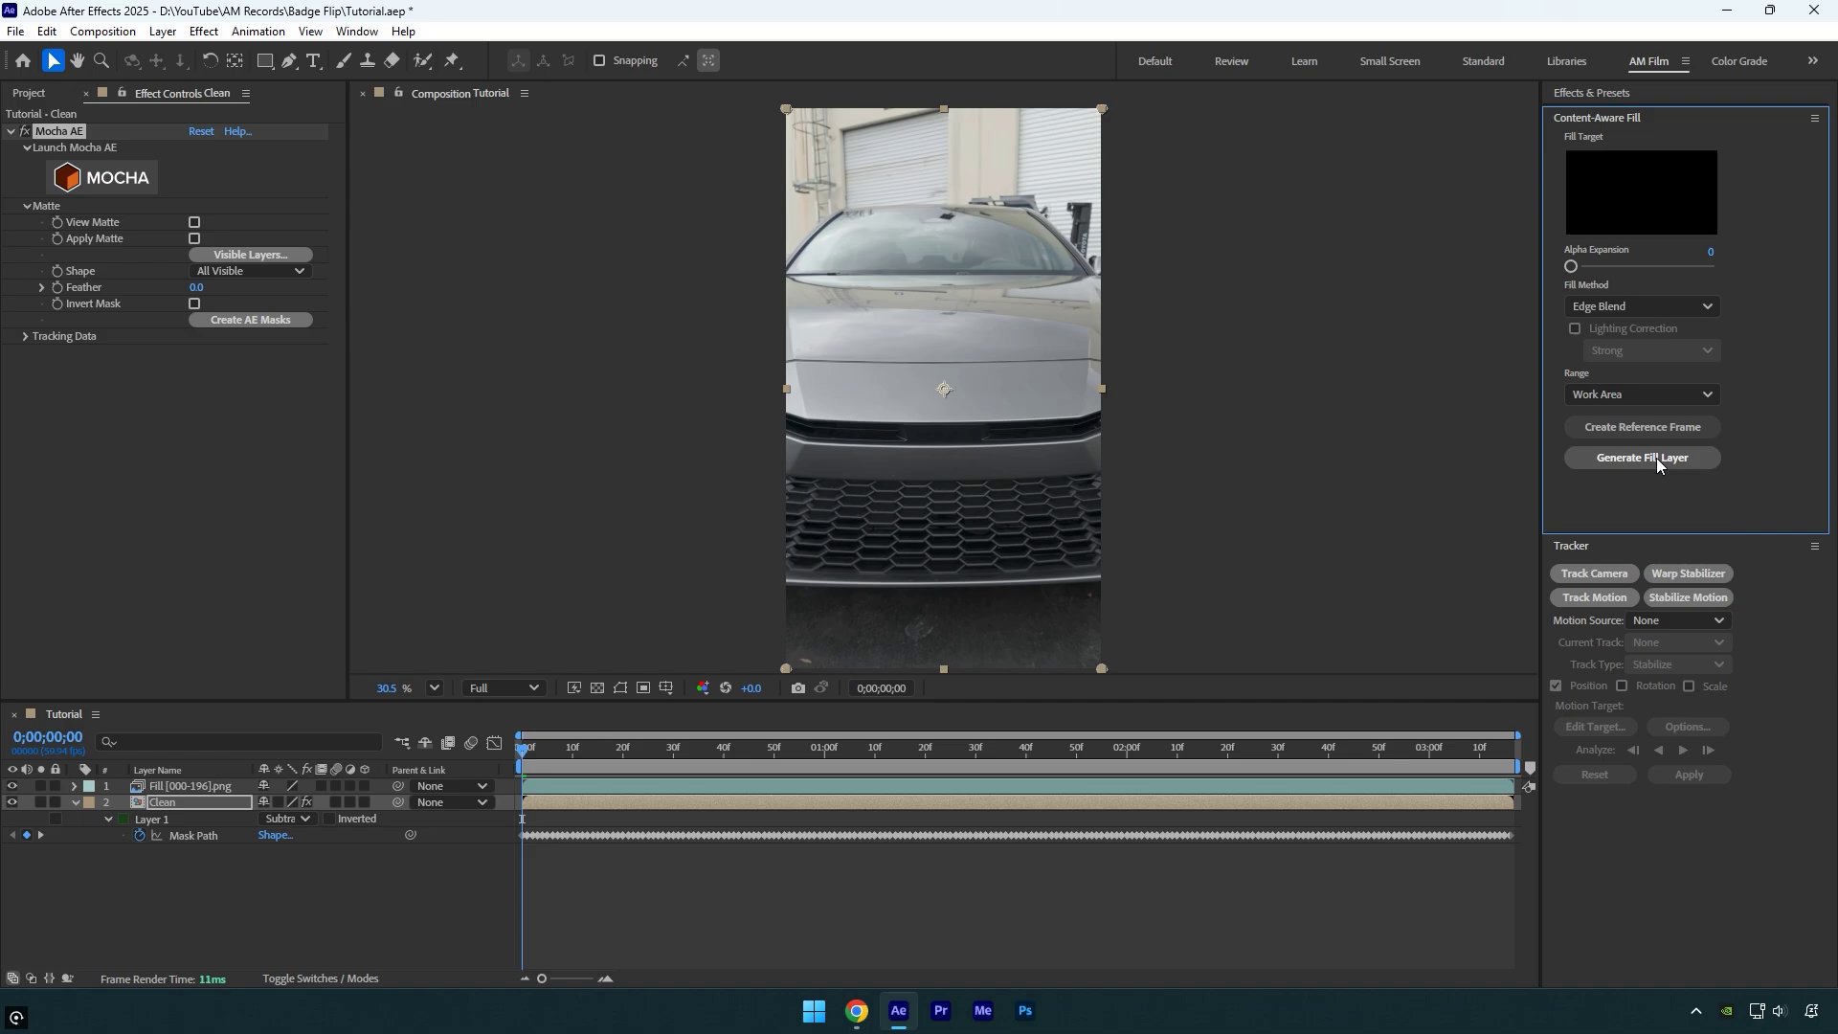
pyautogui.press('space')
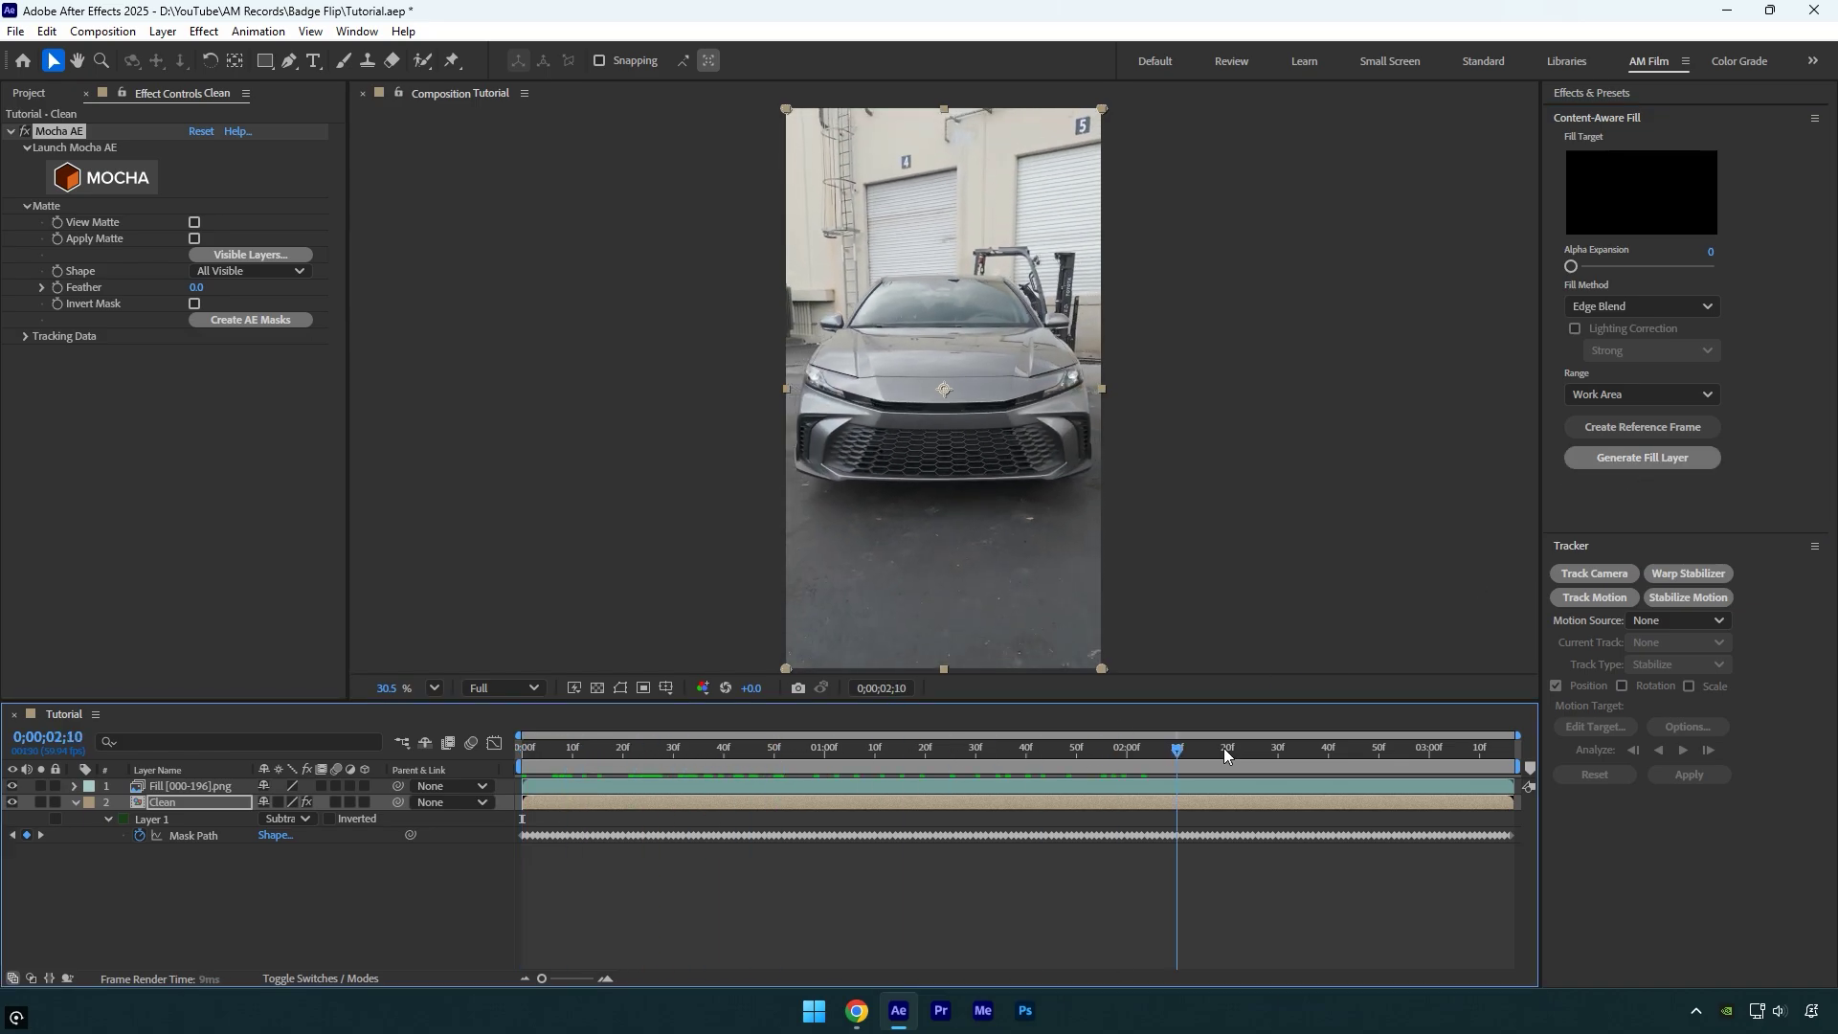
pyautogui.press('space')
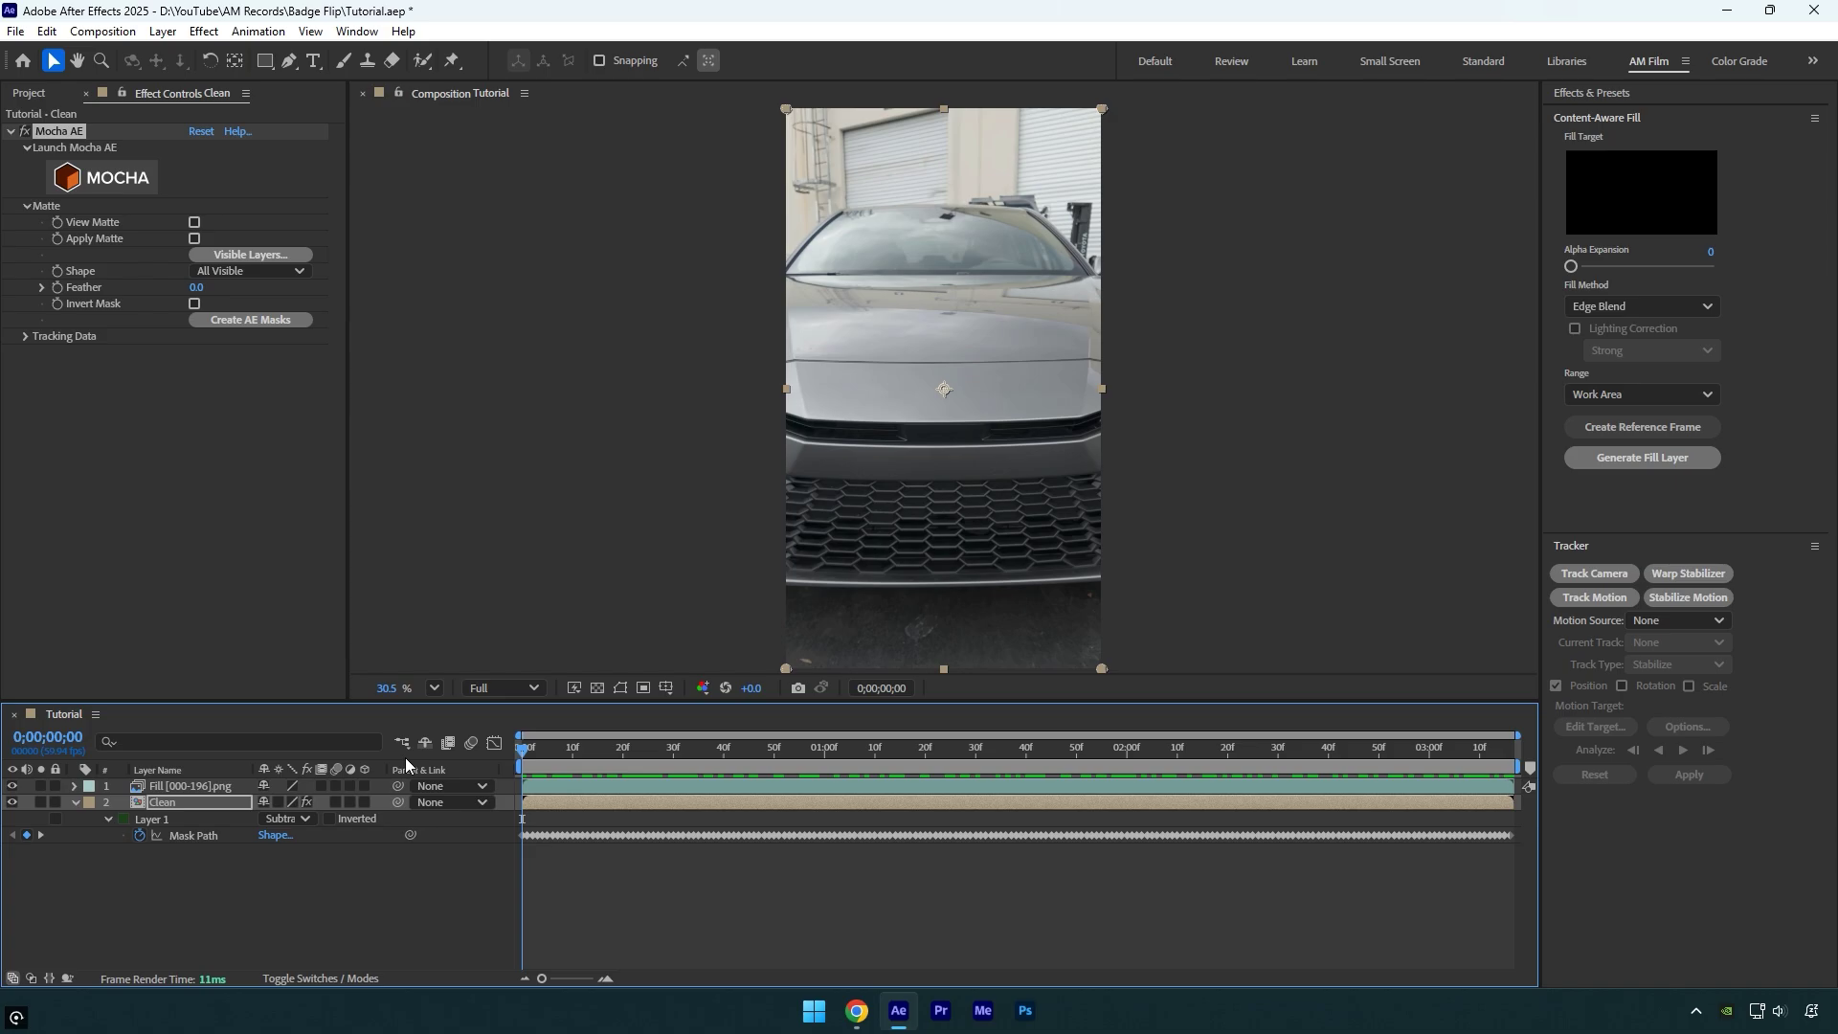
# - Duplicate the Clean layer, move the copy to the top and name it Animation
pyautogui.hotkey('ctrl', 'd')
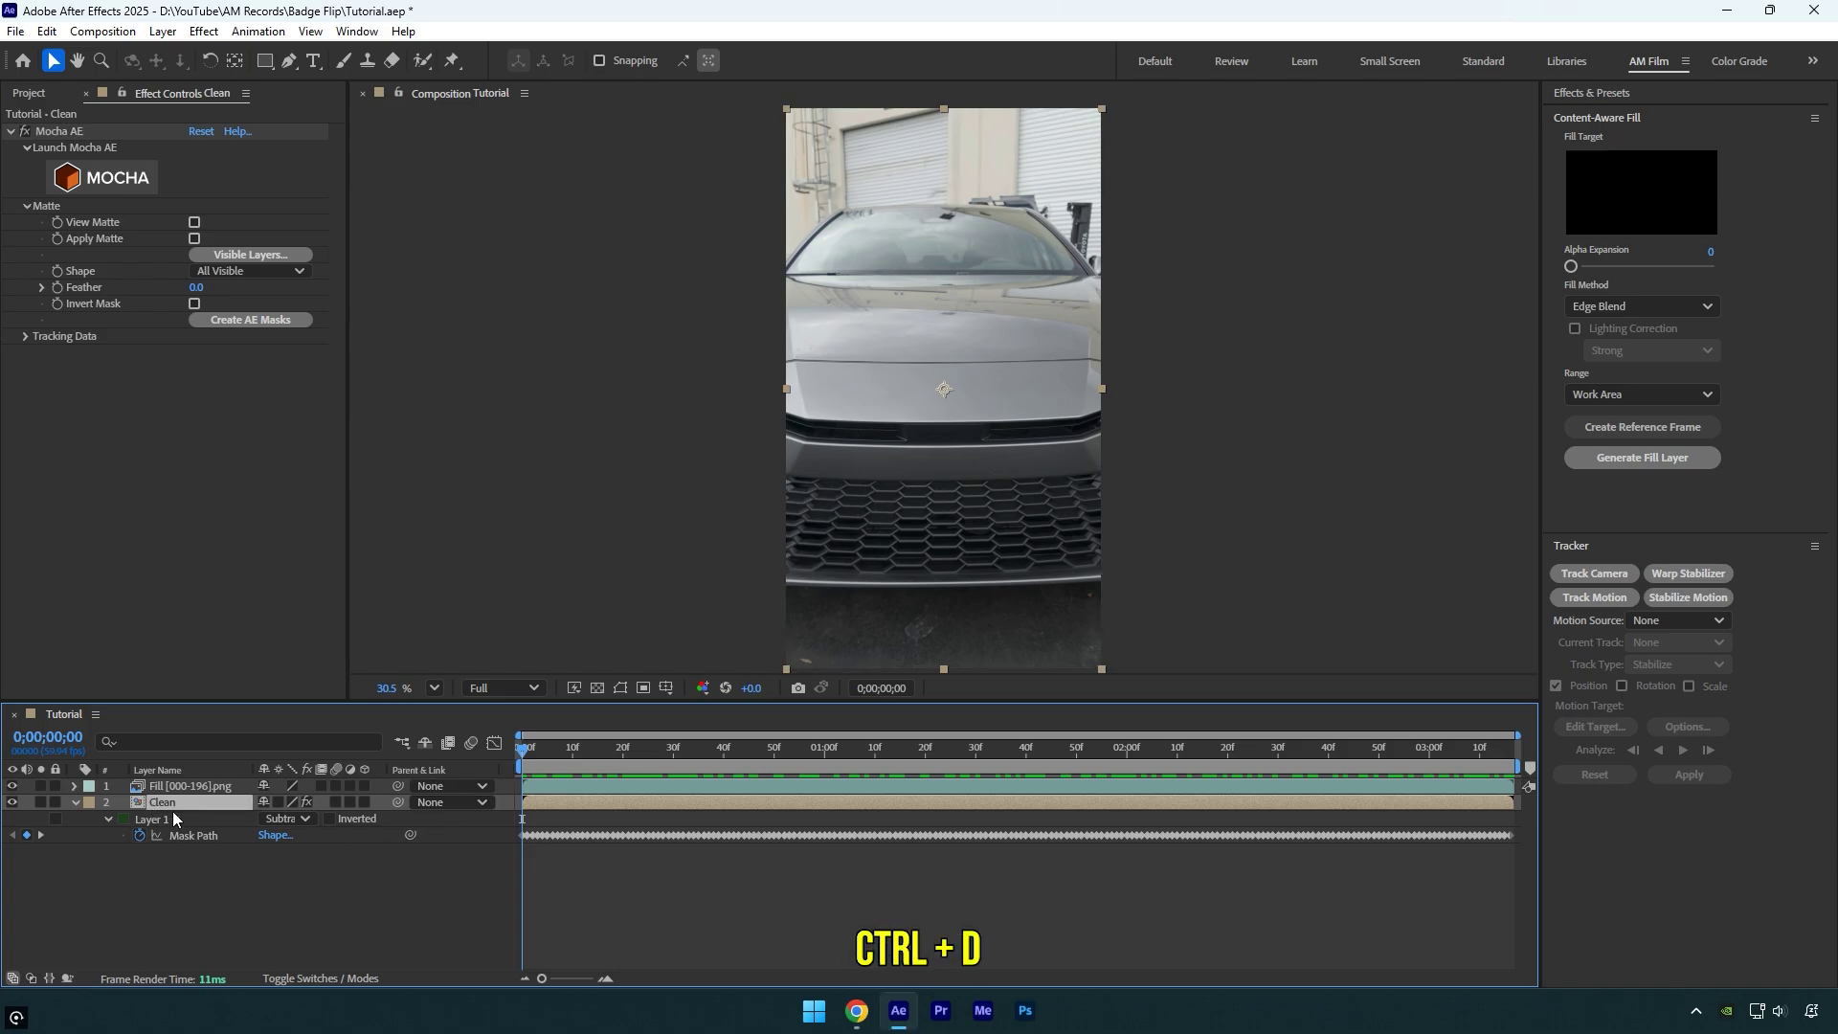
pyautogui.moveTo(173, 812); pyautogui.dragTo(173, 790)
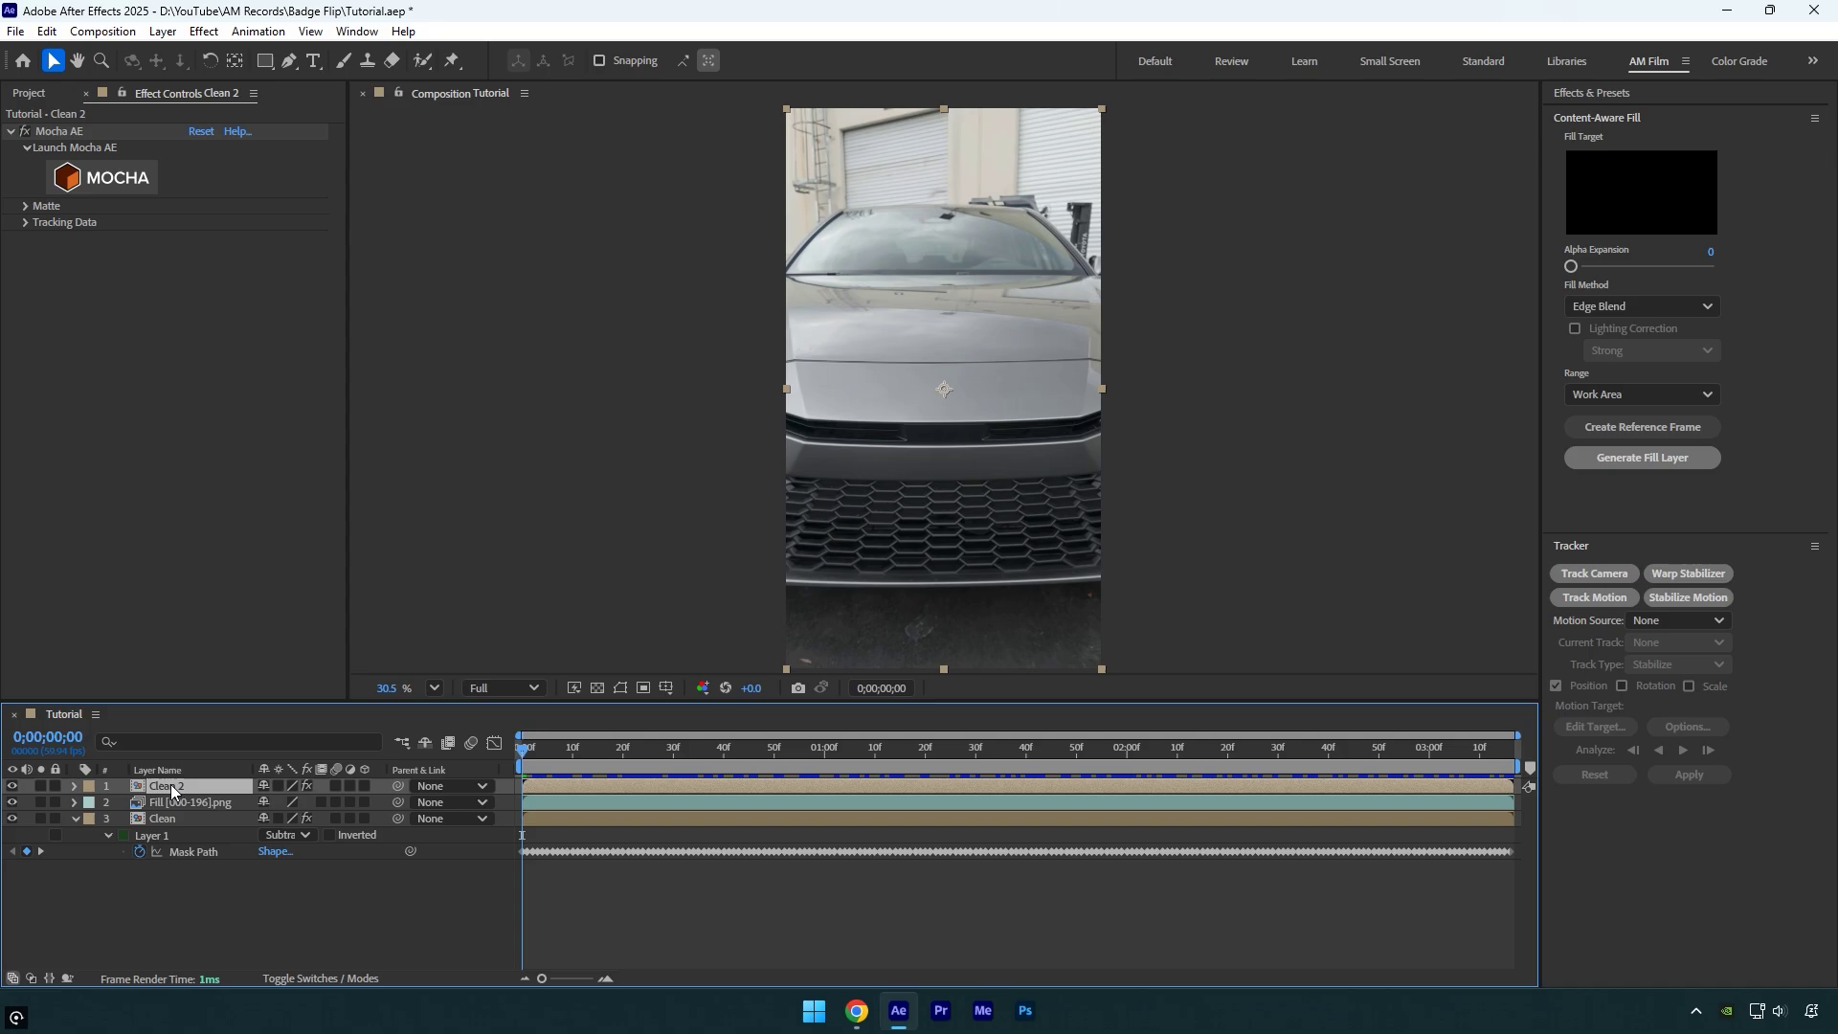
pyautogui.press('Return')
pyautogui.write('Animation')
pyautogui.press('Return')
# - Delete the Animation layer's mask and launch Mocha on it
pyautogui.press('m')
pyautogui.click(164, 801)
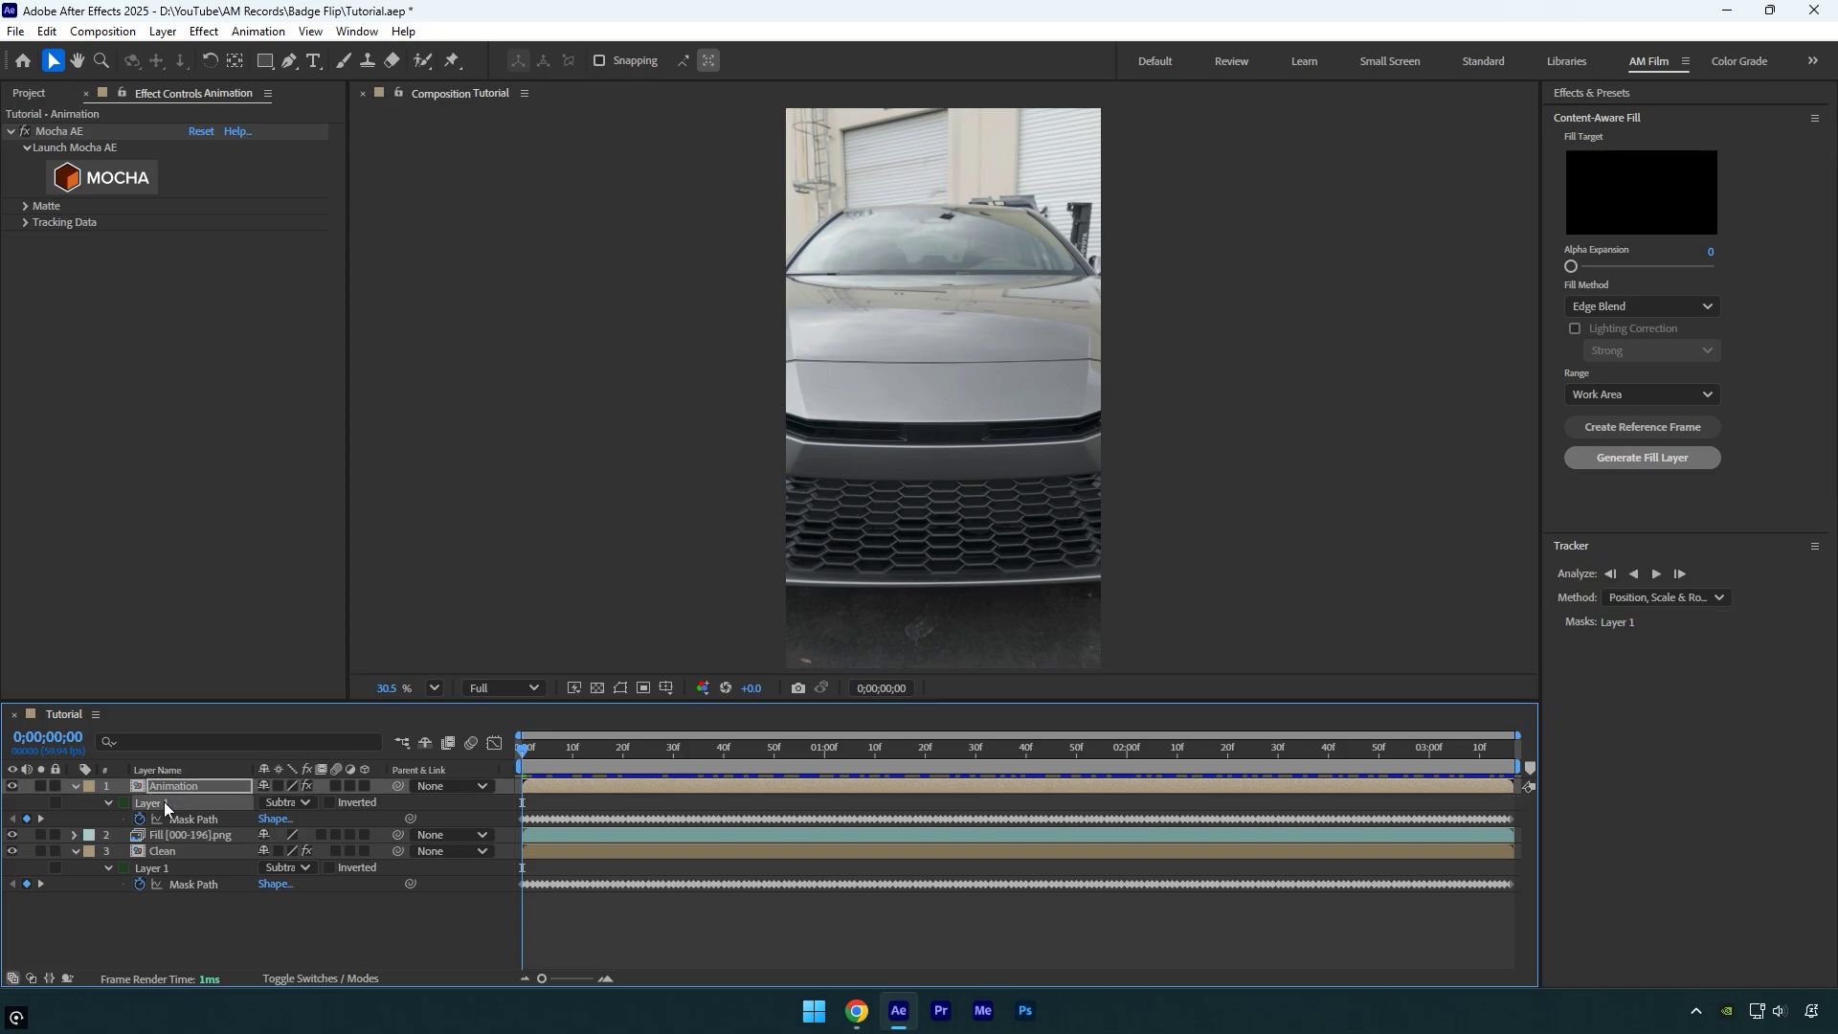
pyautogui.press('Delete')
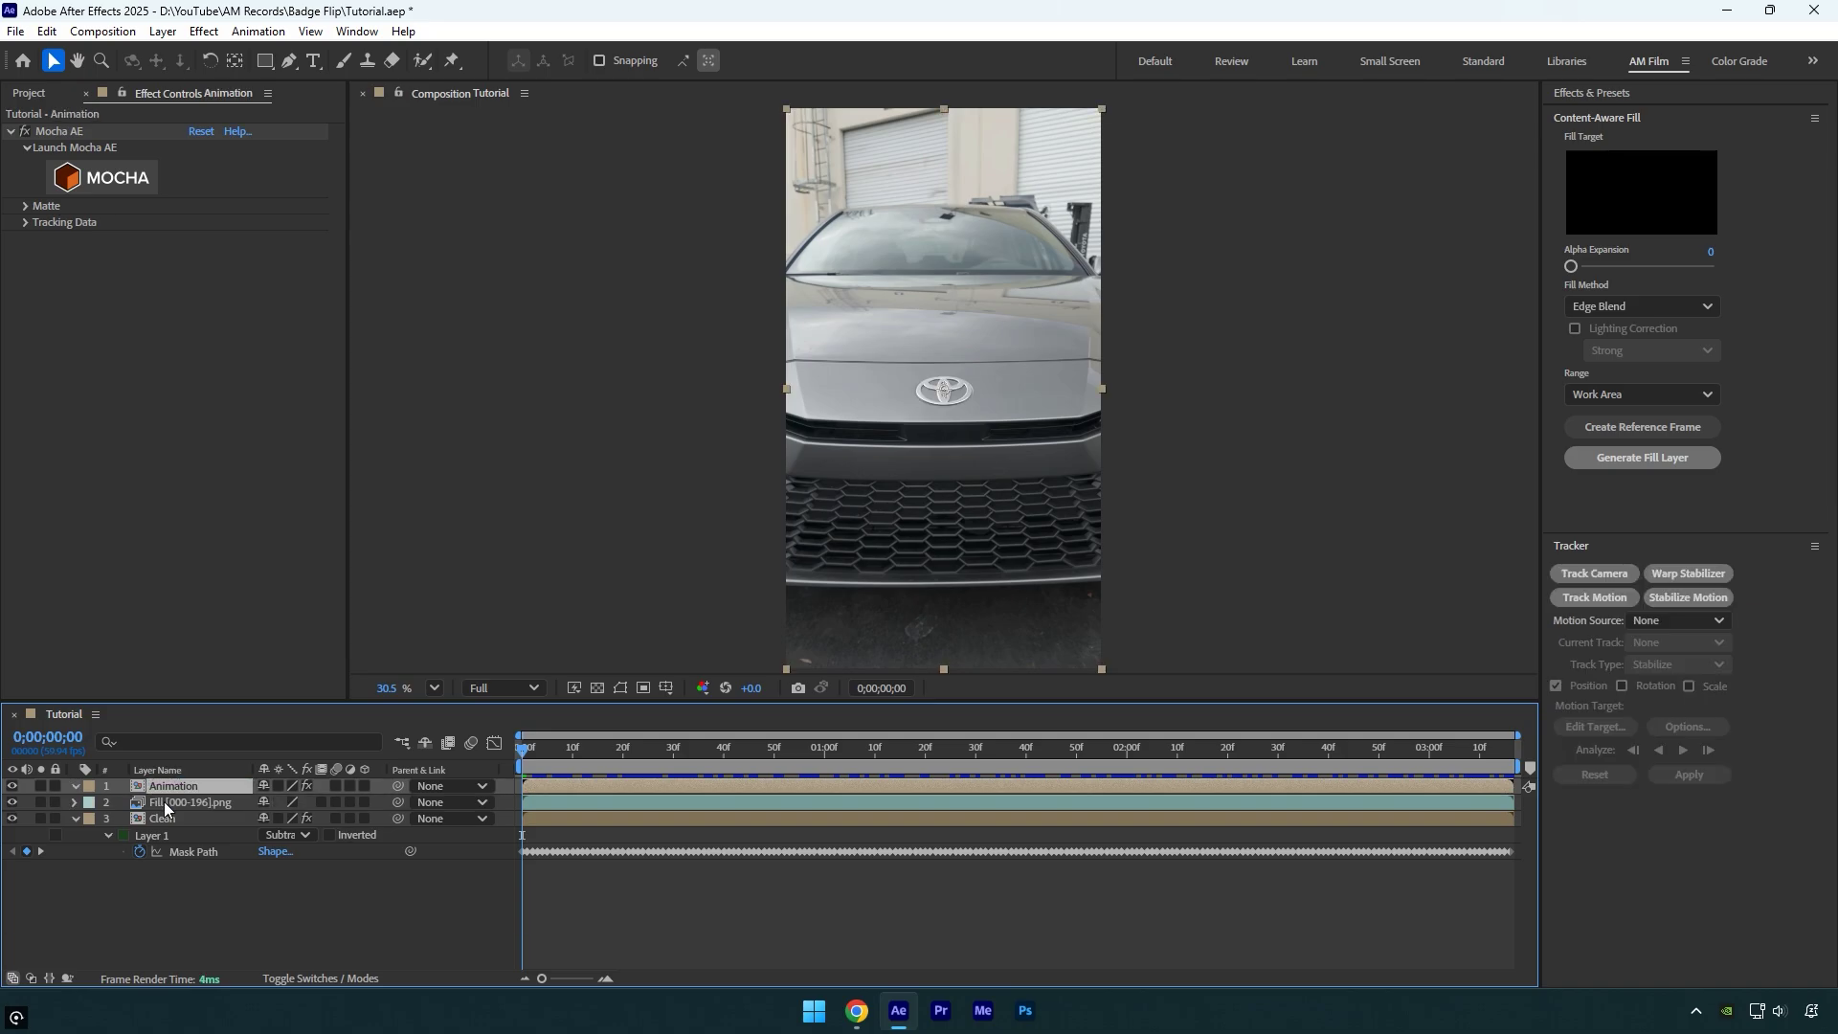
pyautogui.click(200, 134)
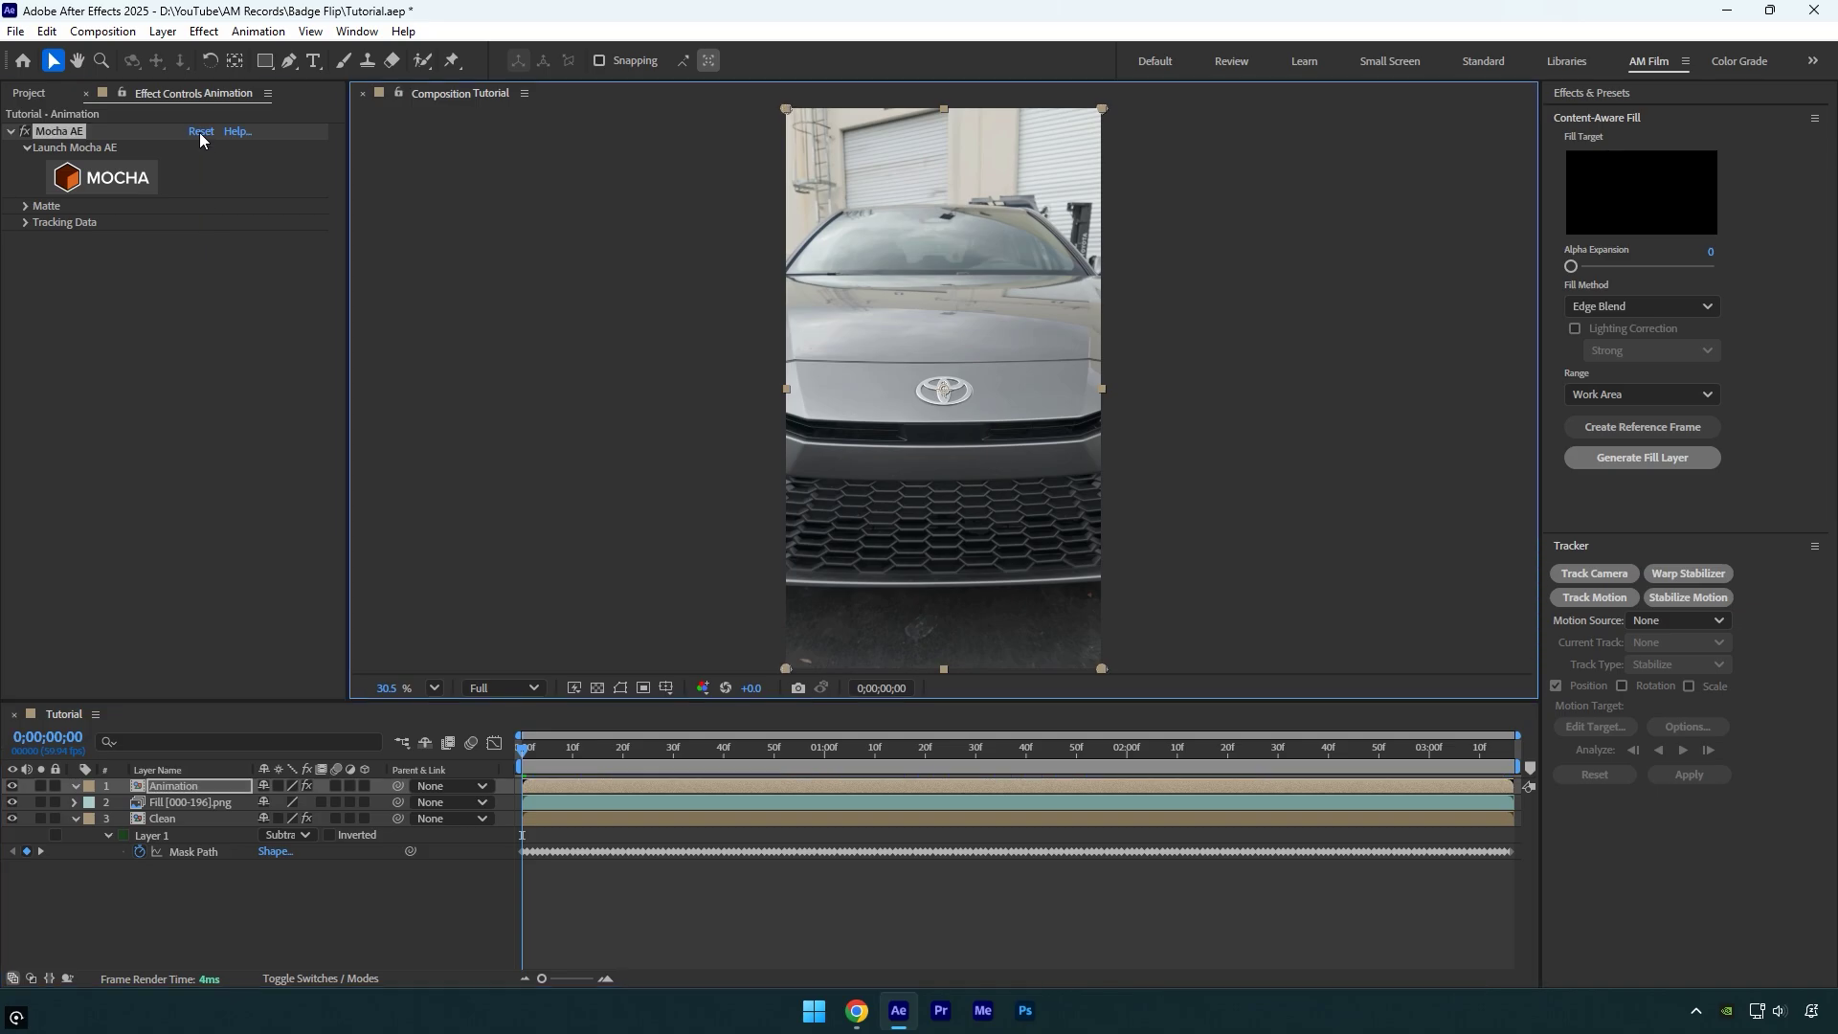
pyautogui.click(115, 174)
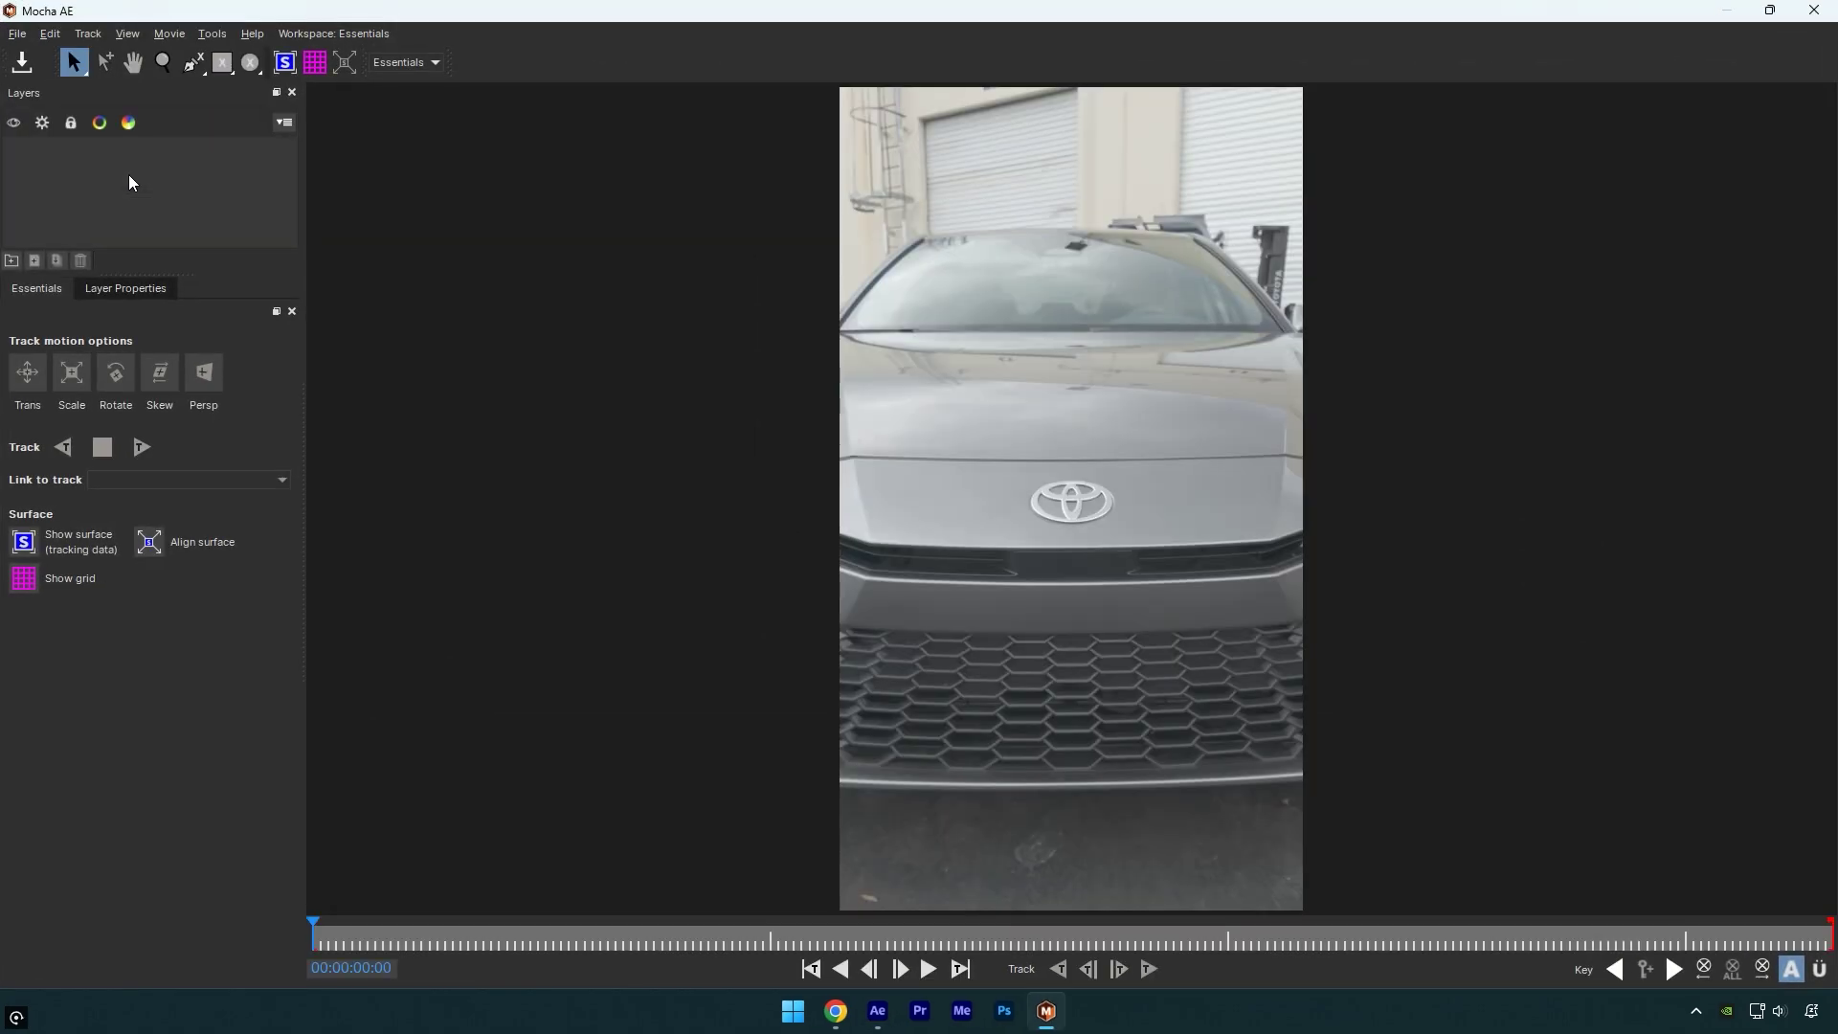
# - Trace a closed spline outline around the Toyota badge as Layer 1
pyautogui.click(251, 63)
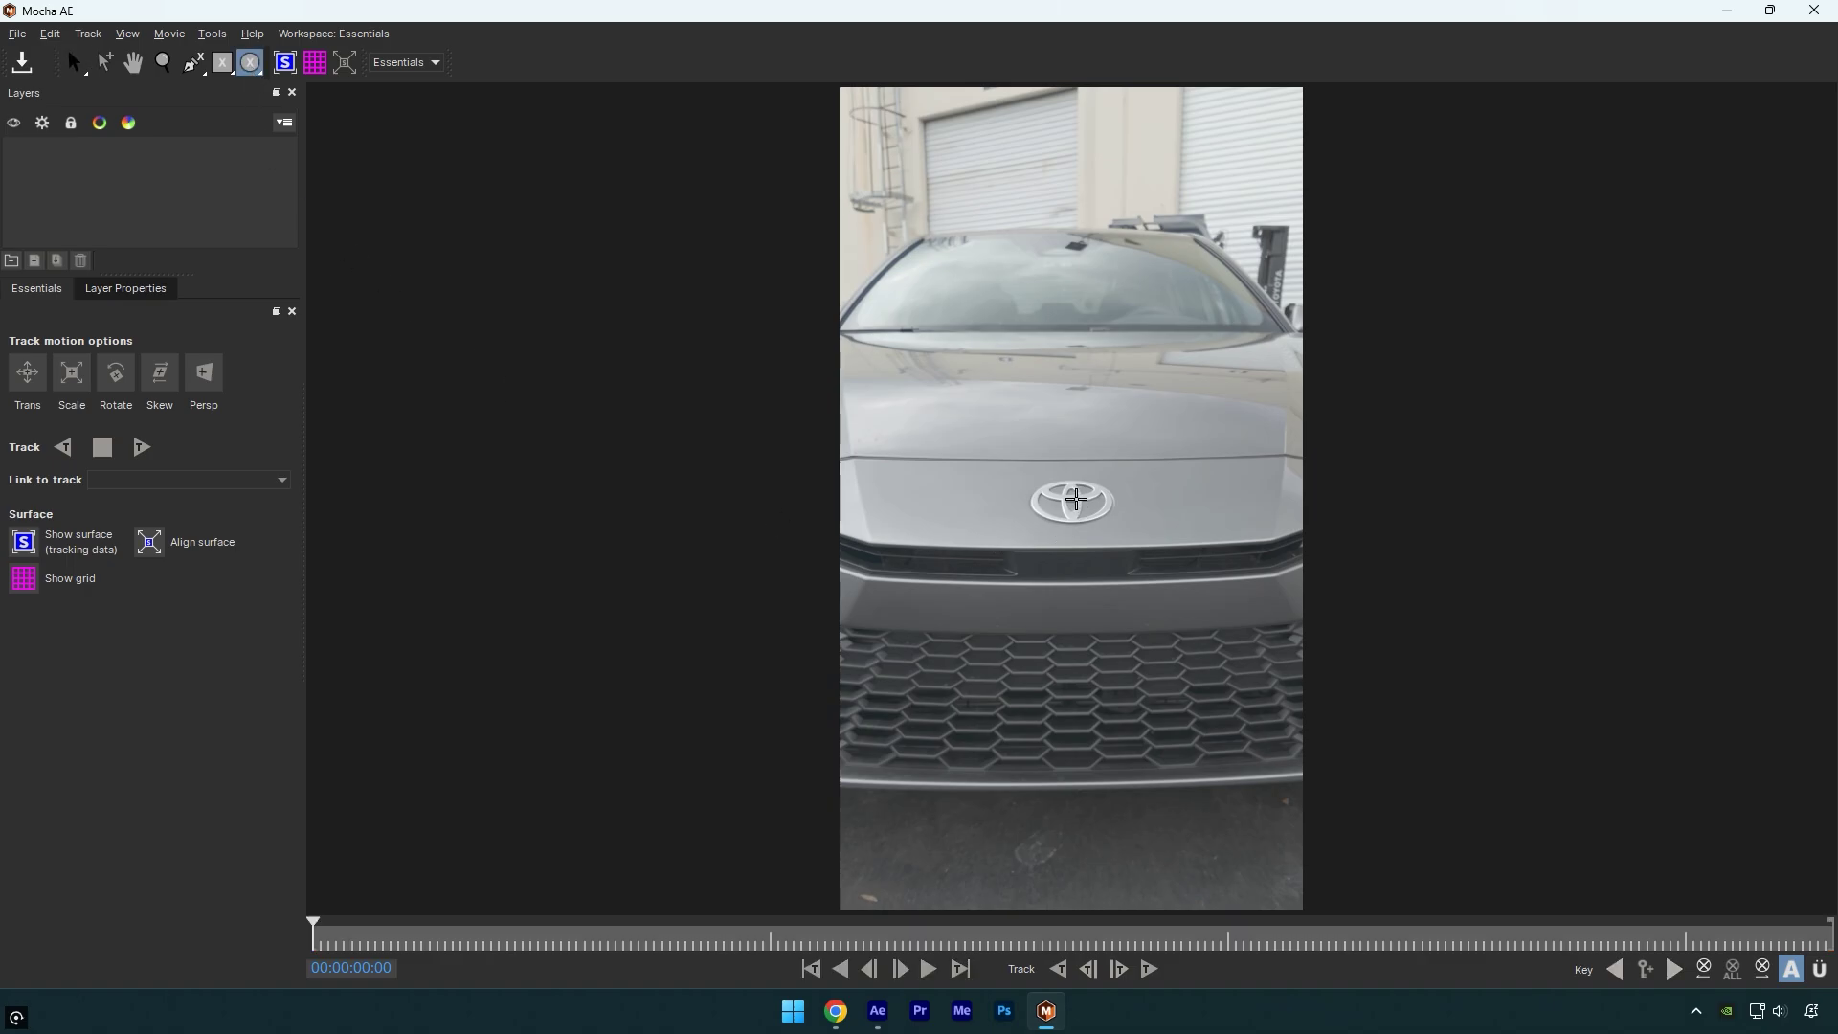
pyautogui.scroll(3, 1074, 496)
pyautogui.click(951, 451)
pyautogui.click(1132, 530)
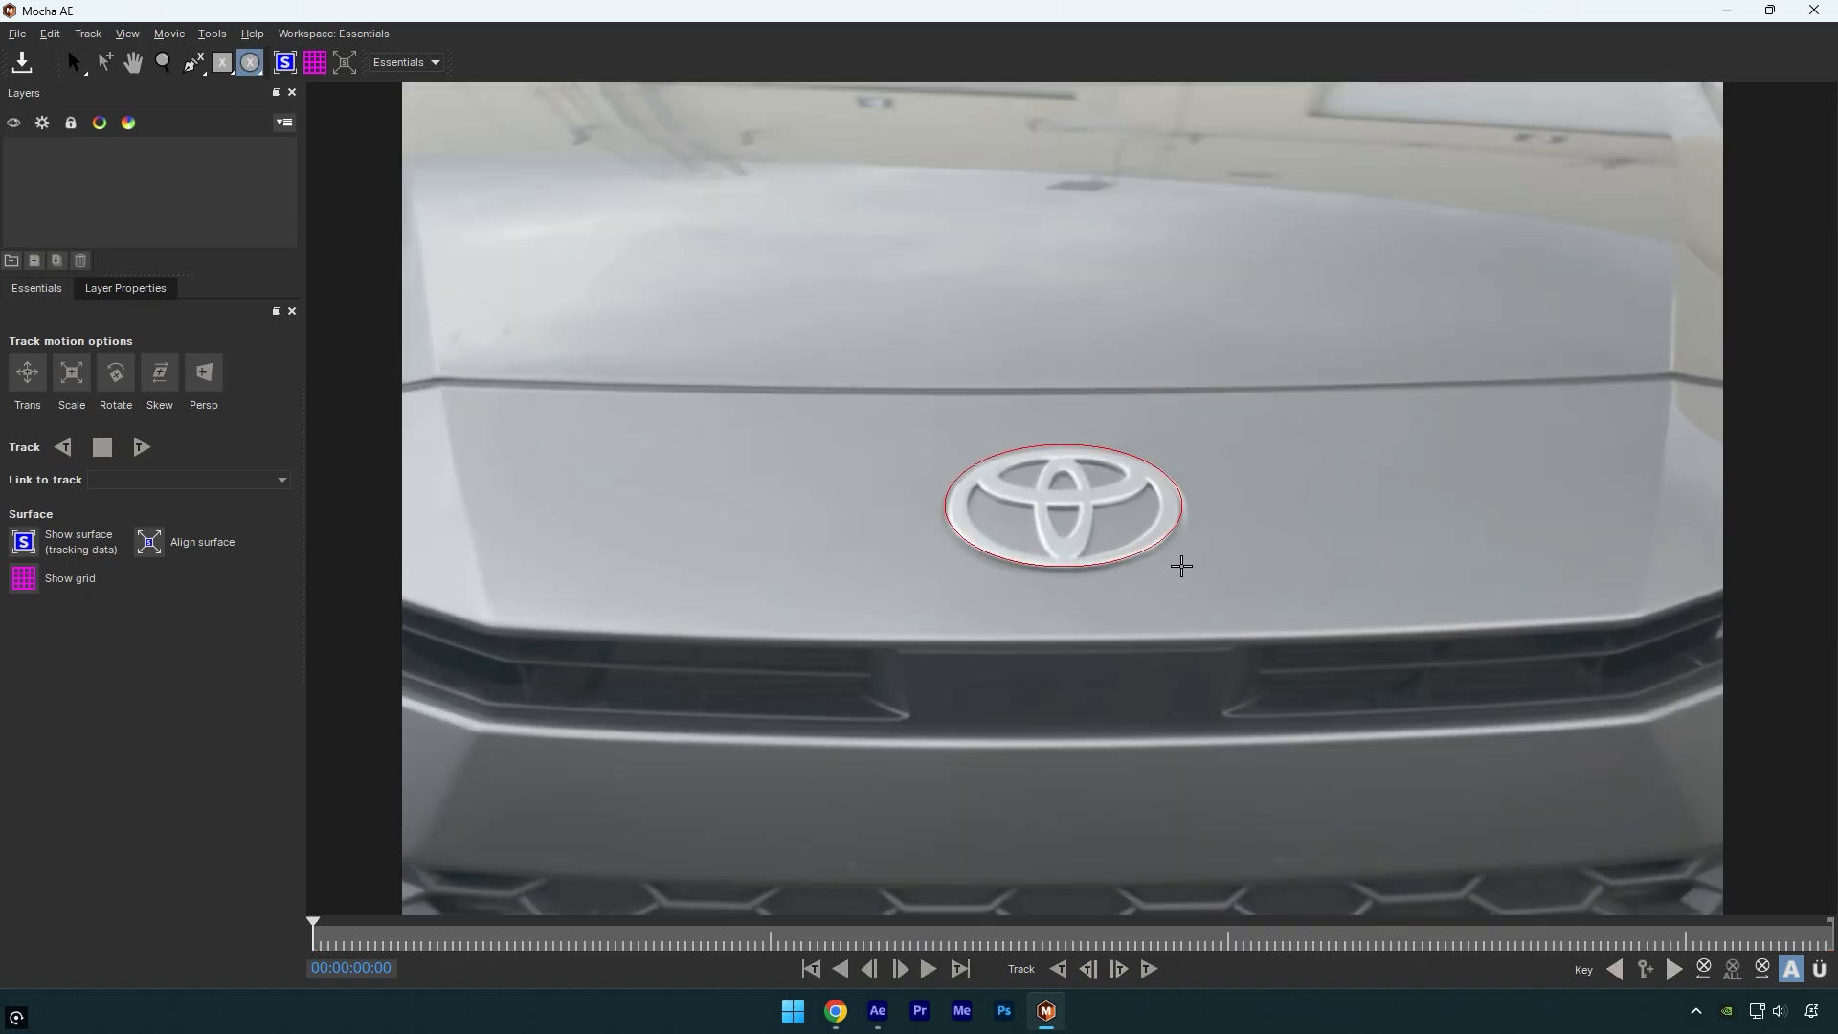
pyautogui.click(1181, 562)
pyautogui.rightClick(1180, 572)
# - Track the badge forward with perspective through the clip to 00:00:03:16
pyautogui.scroll(2, 1061, 511)
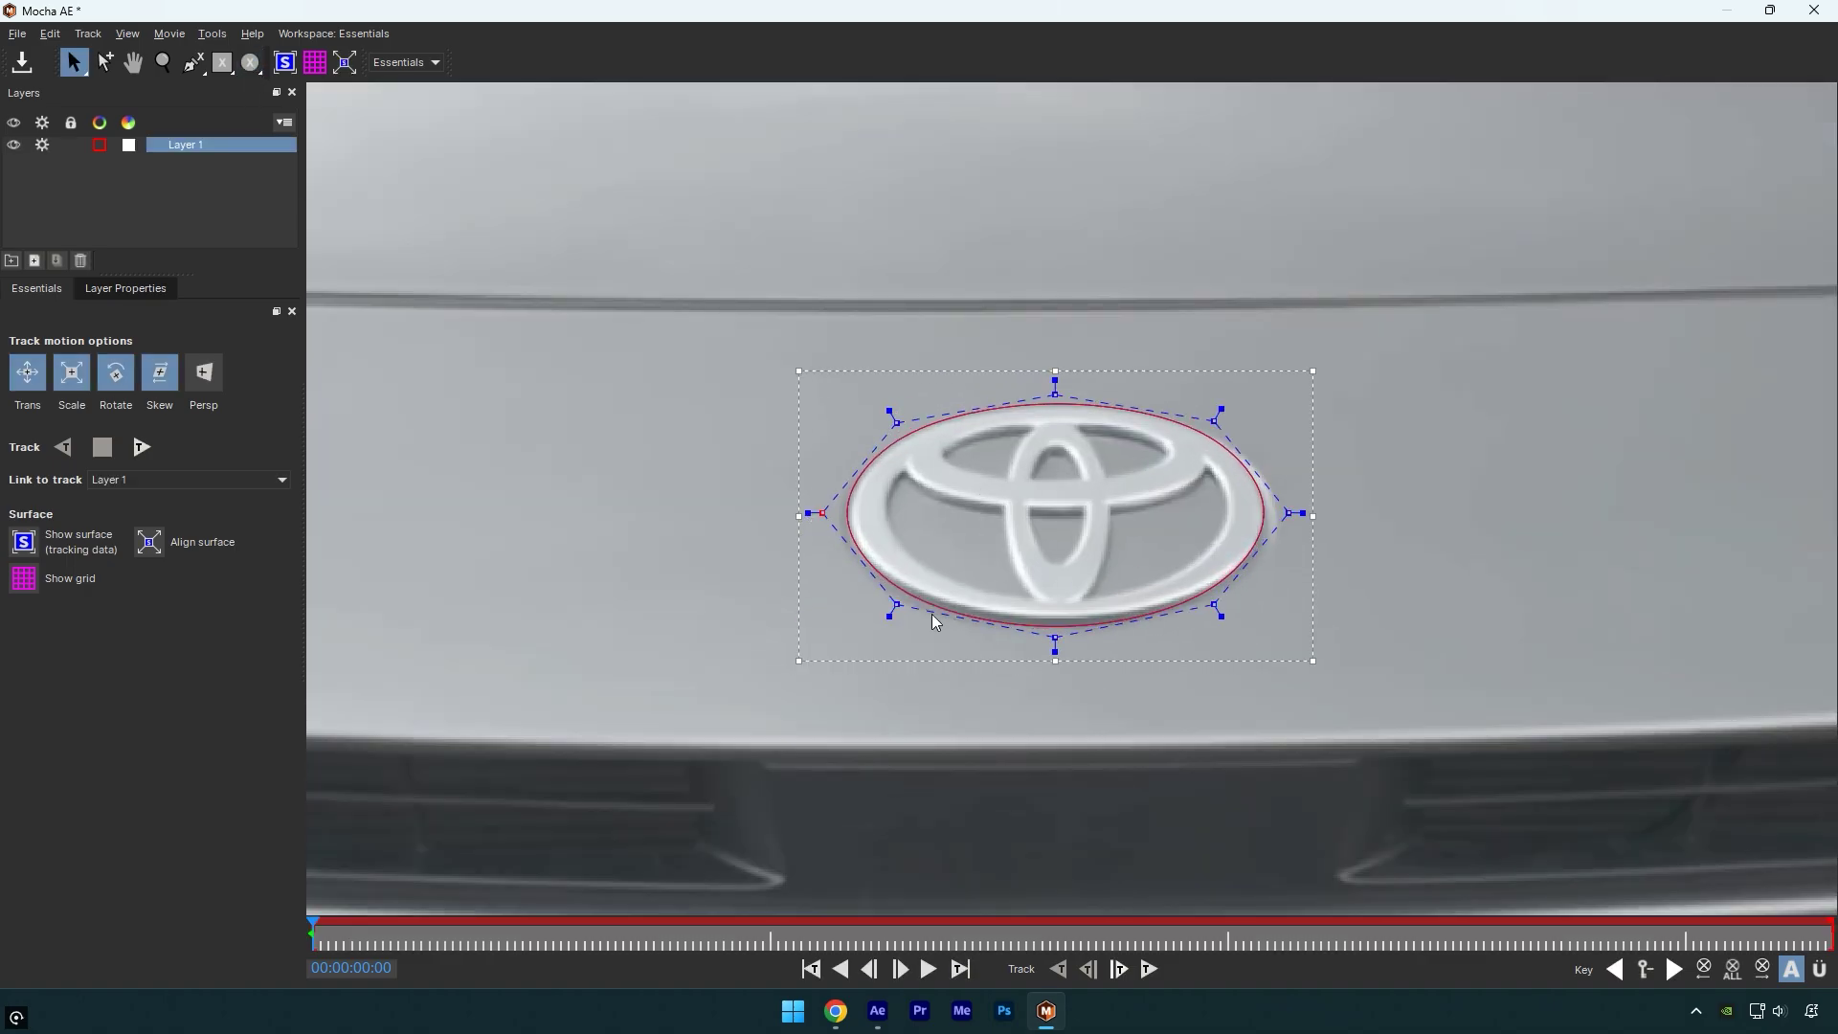
pyautogui.scroll(-1, 1060, 627)
pyautogui.scroll(-2, 1059, 628)
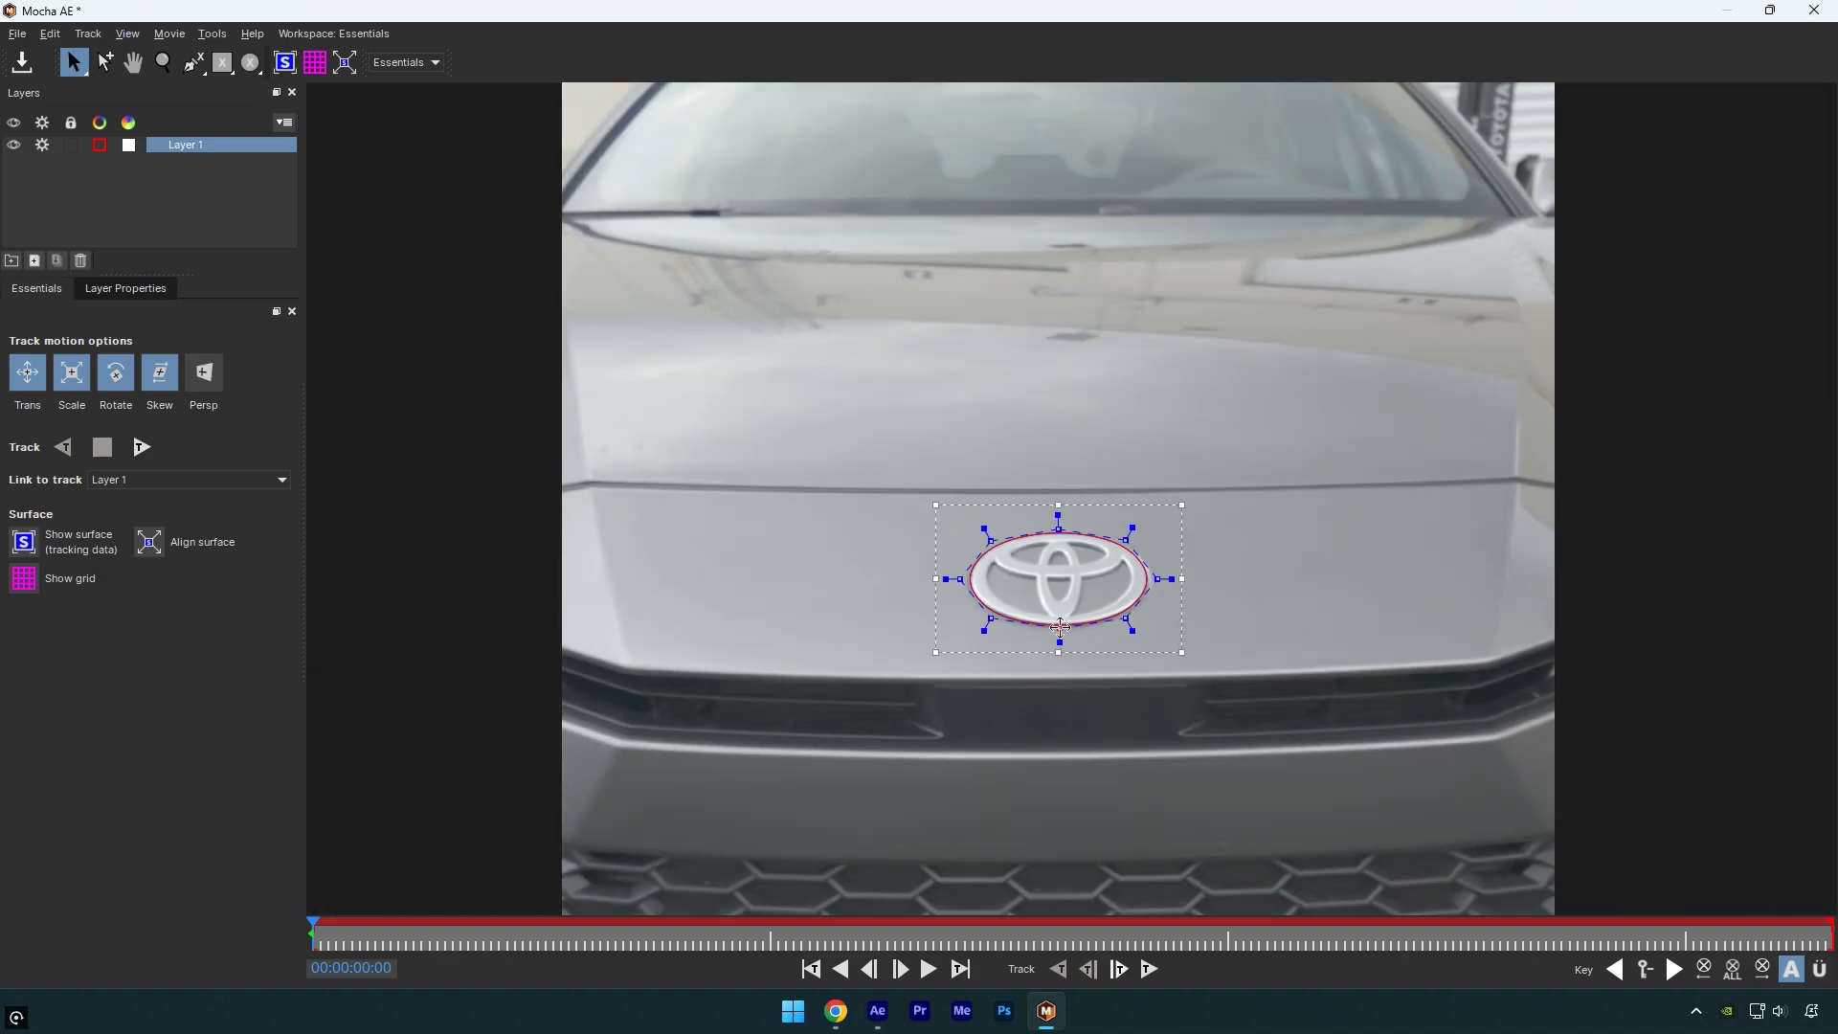
pyautogui.click(219, 379)
pyautogui.click(143, 448)
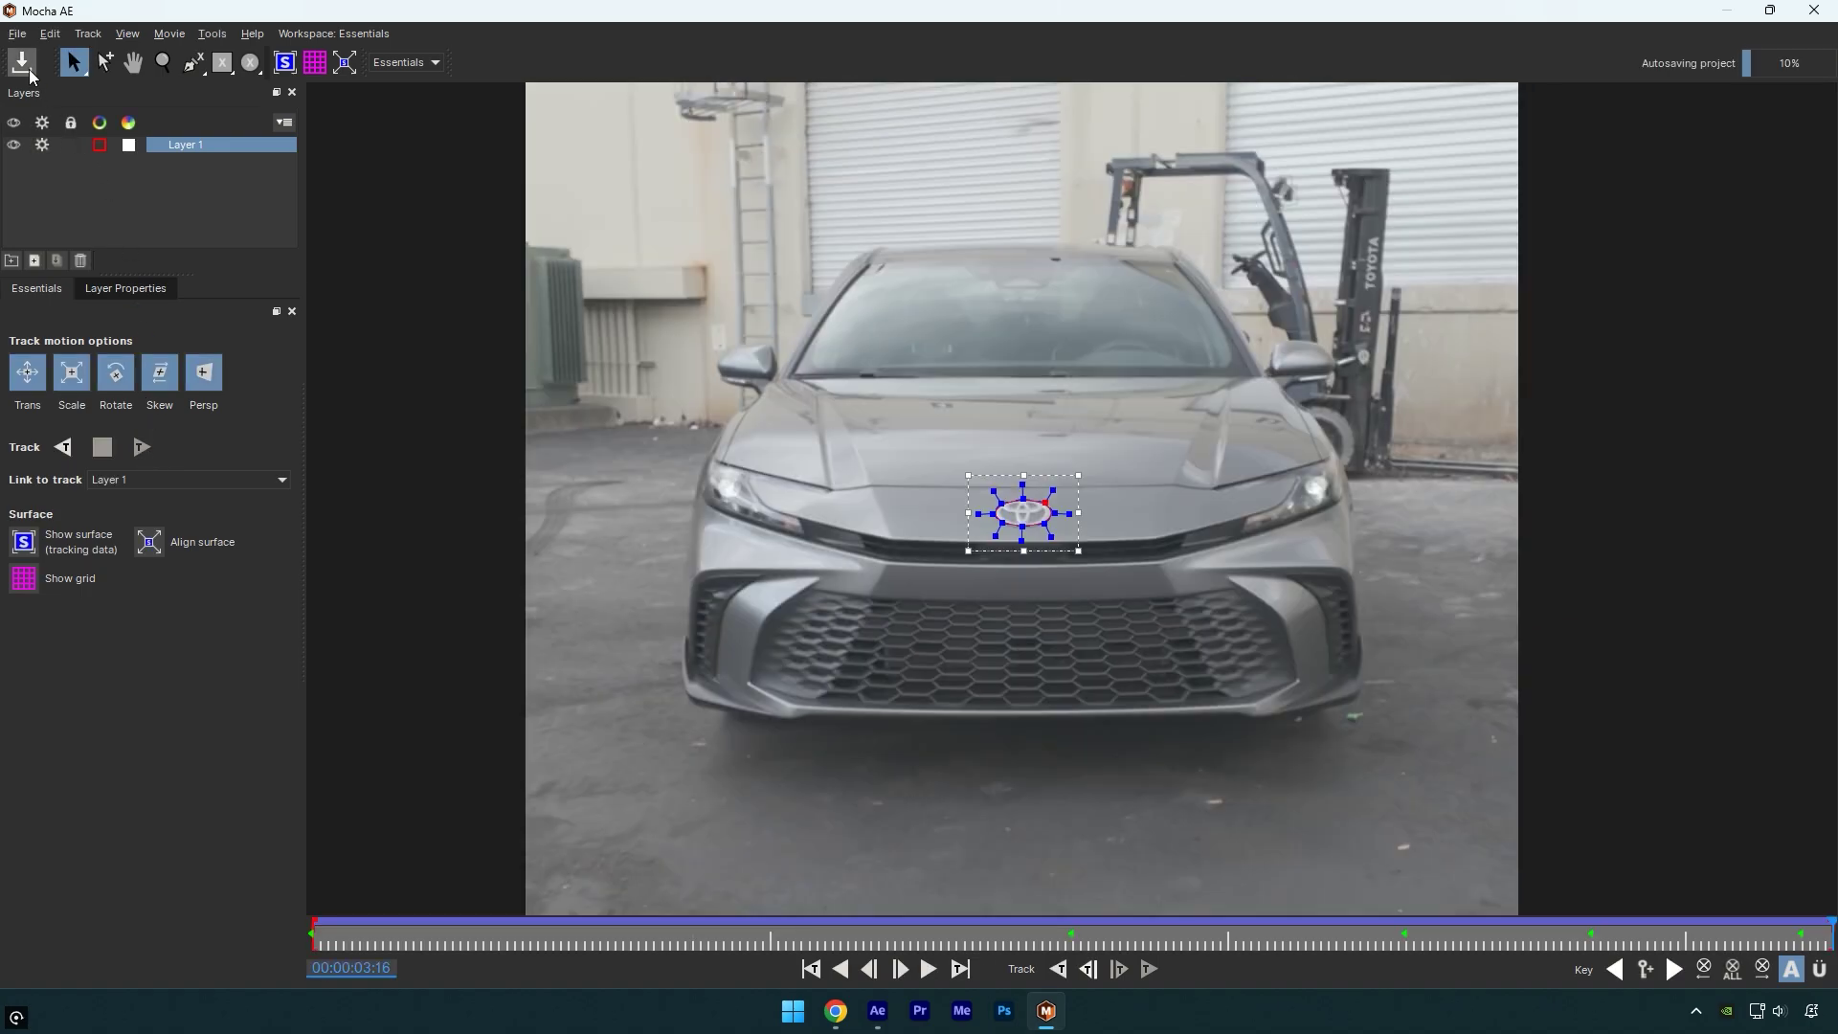
# - Create AE masks from the Mocha track and keyframe Position at 540,960 on frame 0
pyautogui.click(1815, 9)
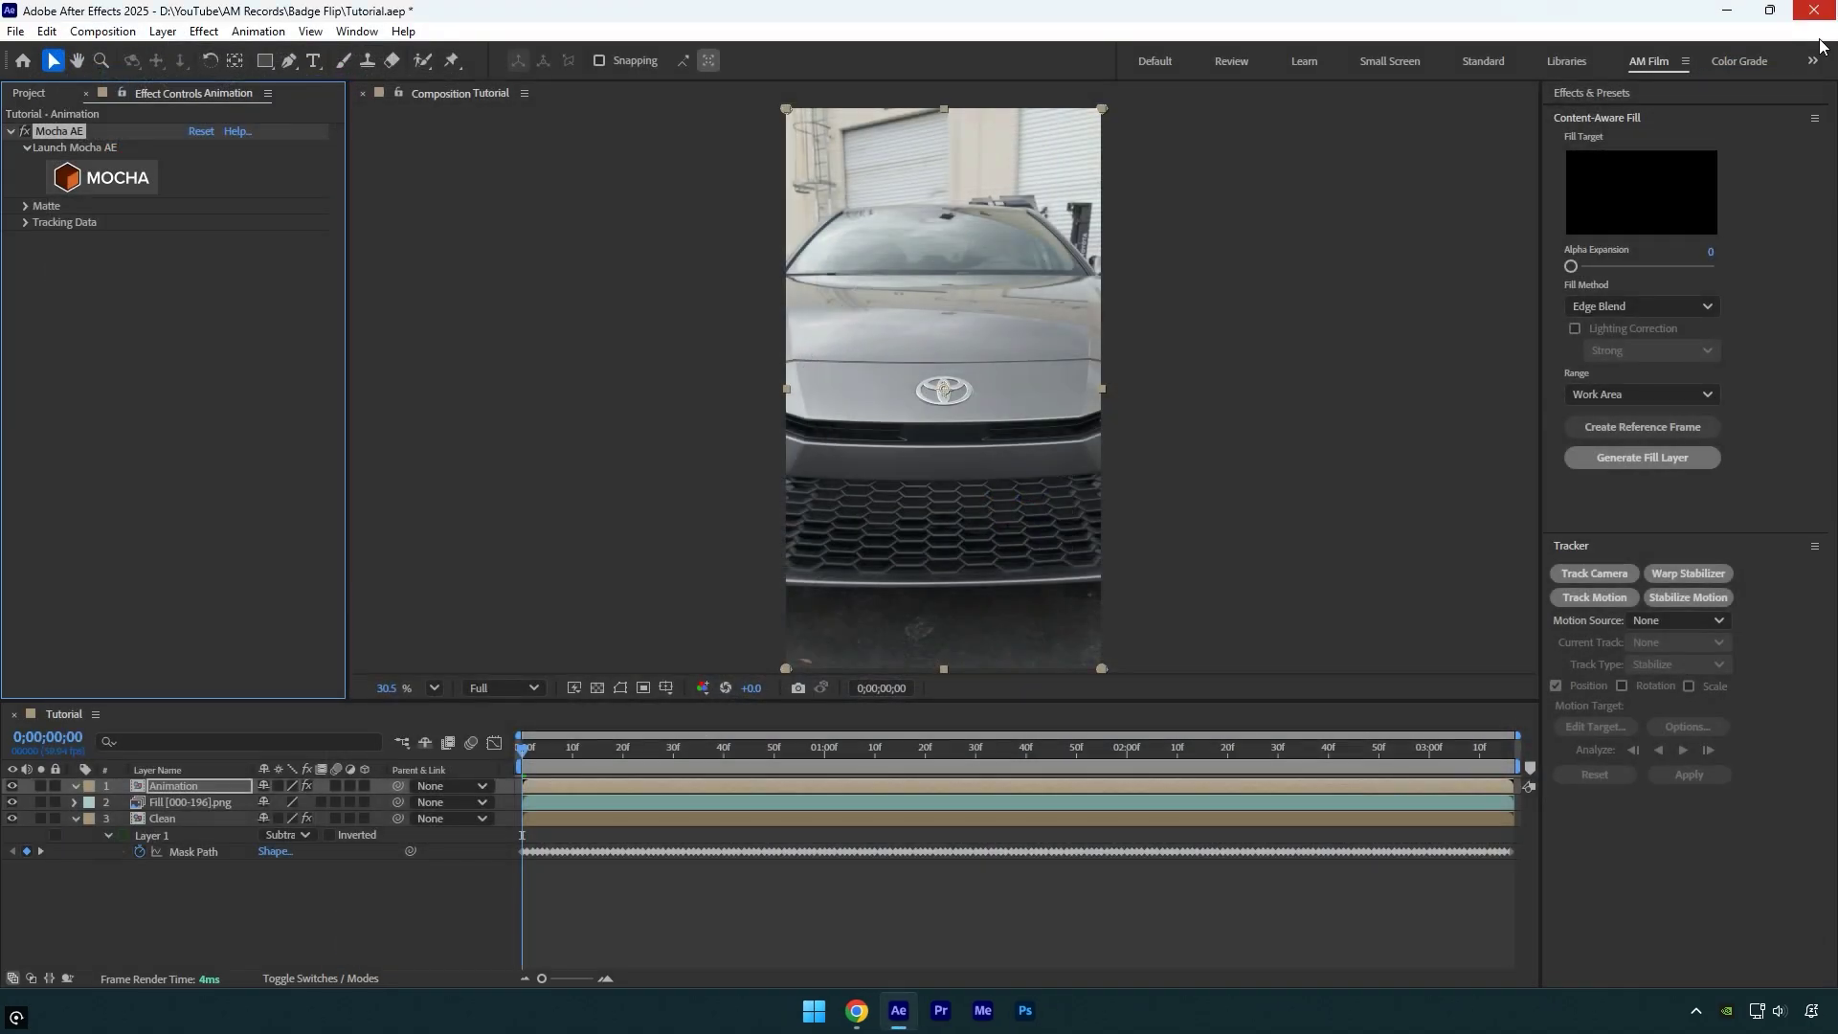
pyautogui.click(26, 206)
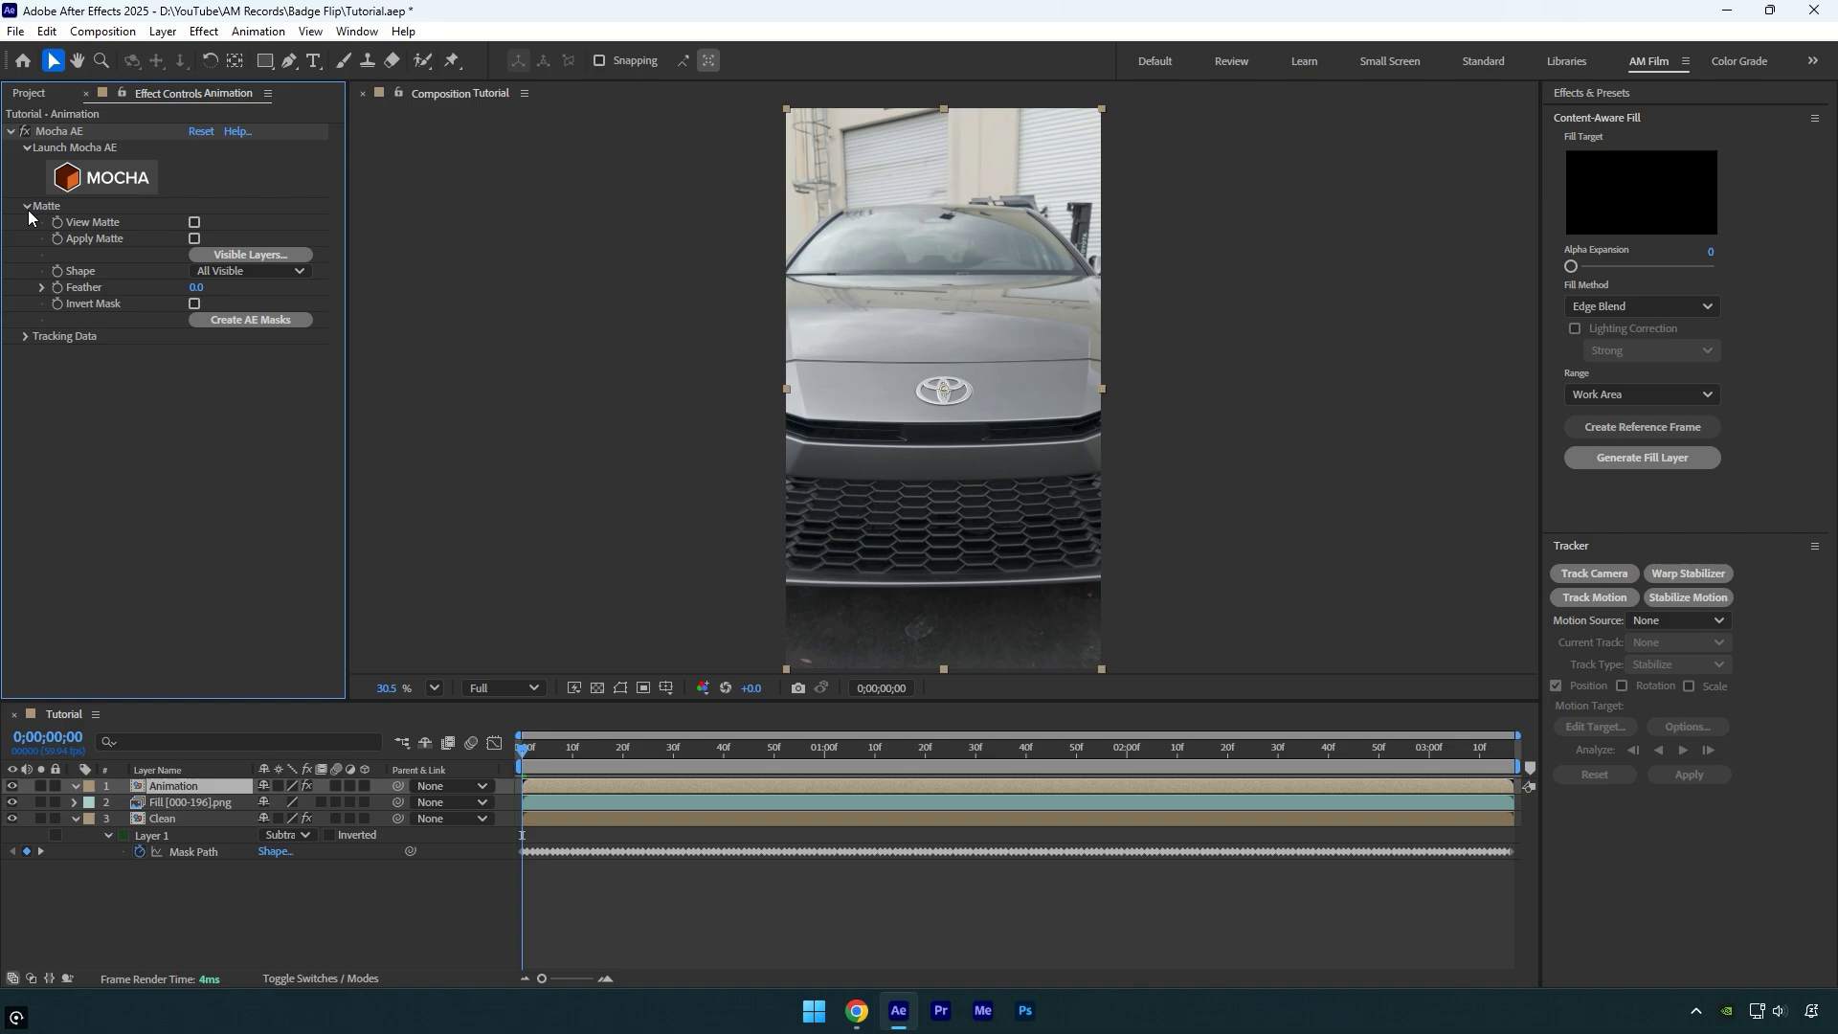
pyautogui.click(267, 319)
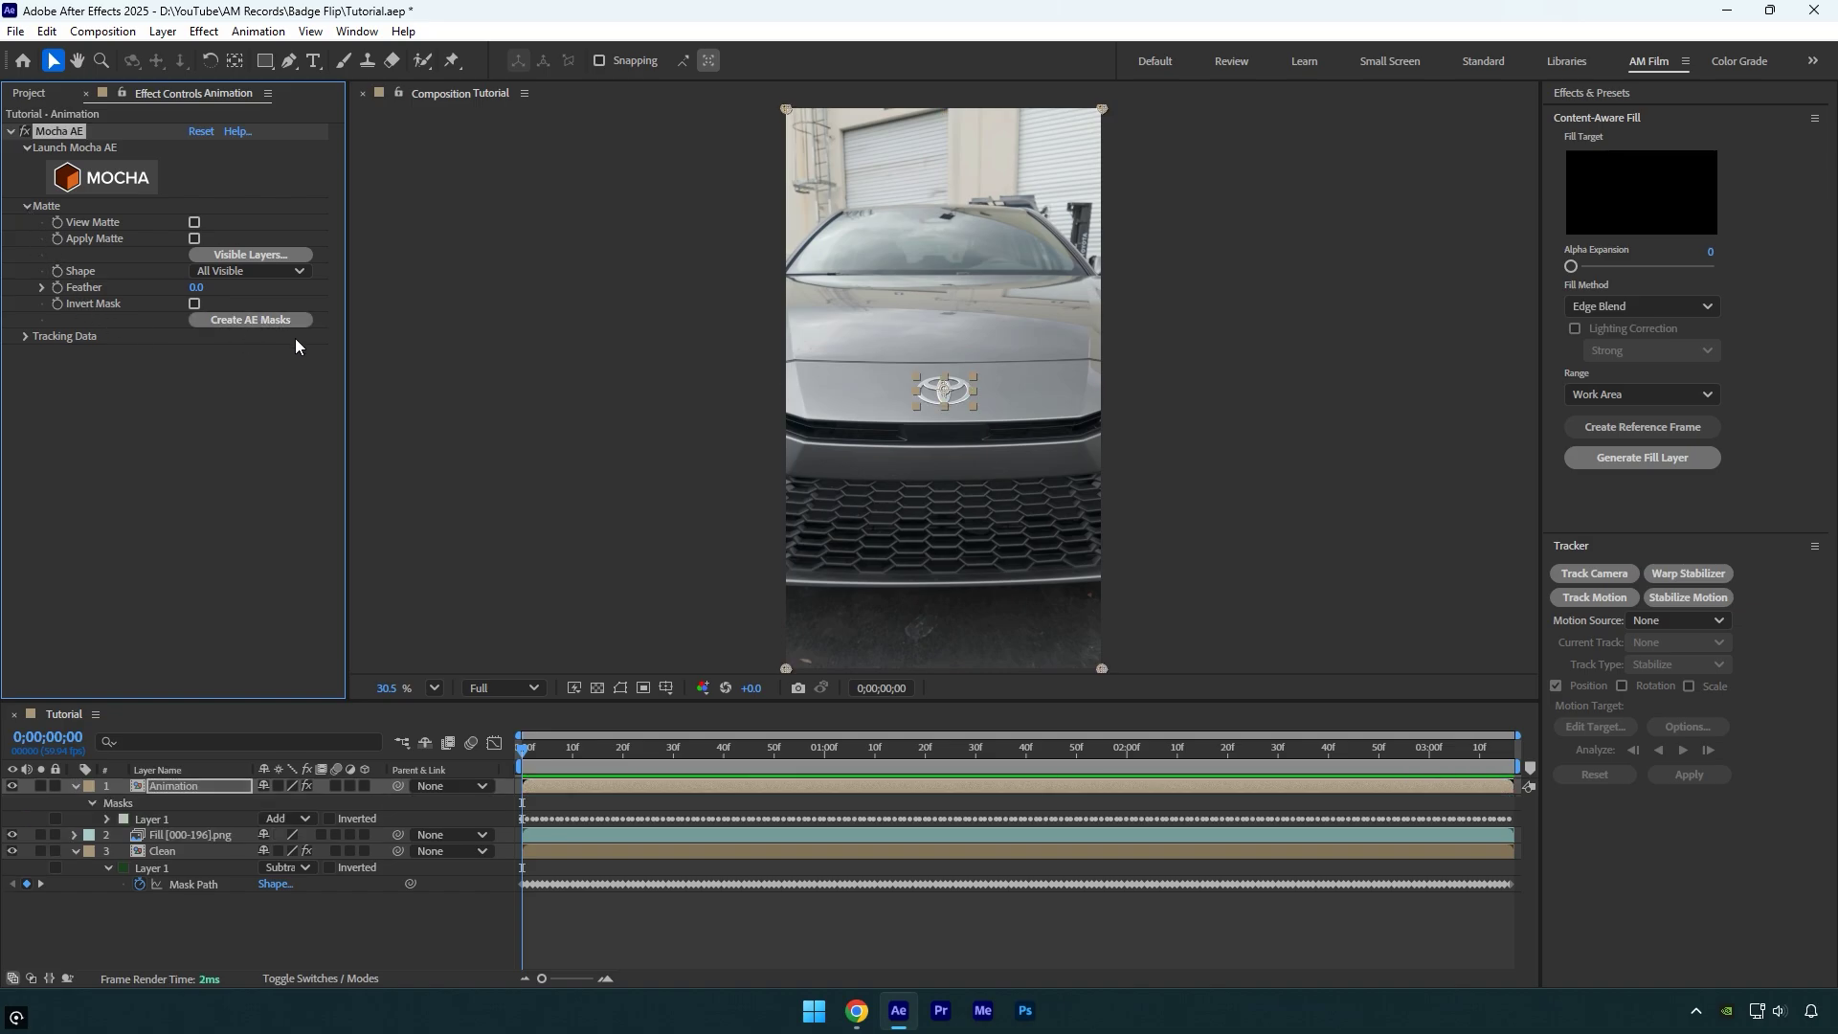
pyautogui.press('p')
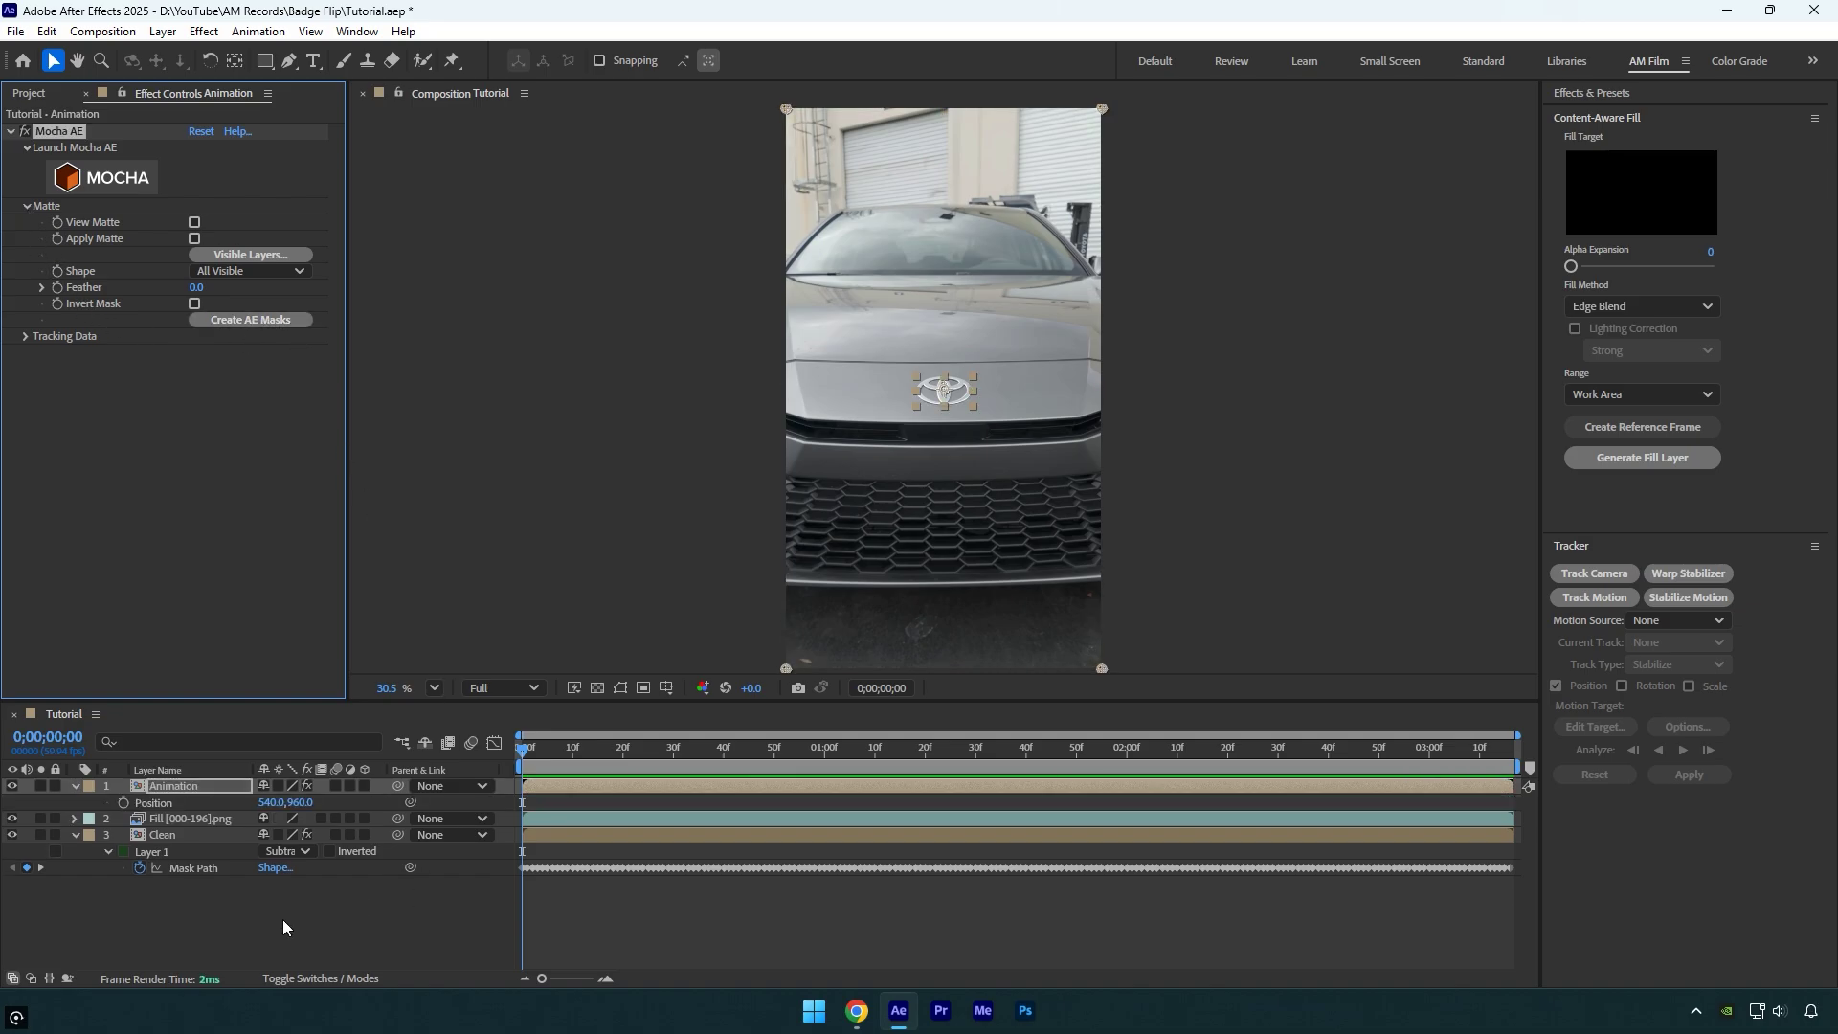
pyautogui.click(124, 804)
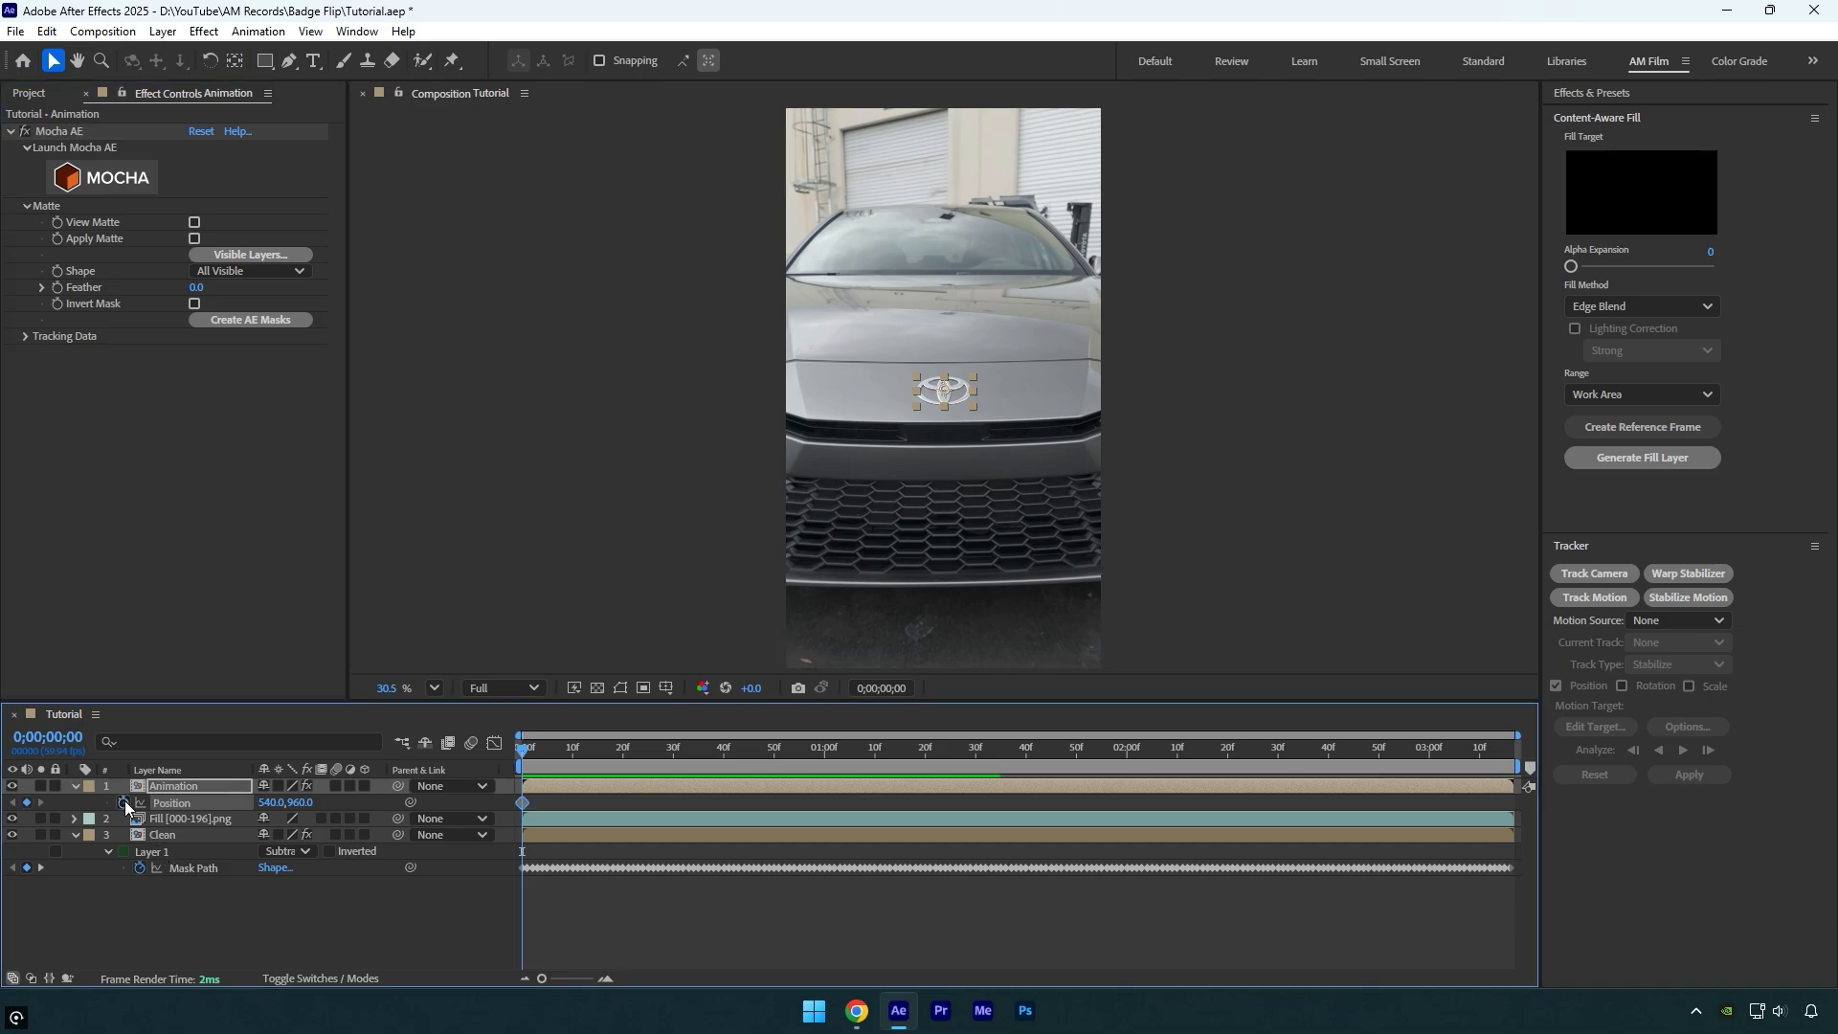
# - Make the layer 3D and at 0;00;00;45 raise it to 540,681 with one full Y turn
pyautogui.click(364, 786)
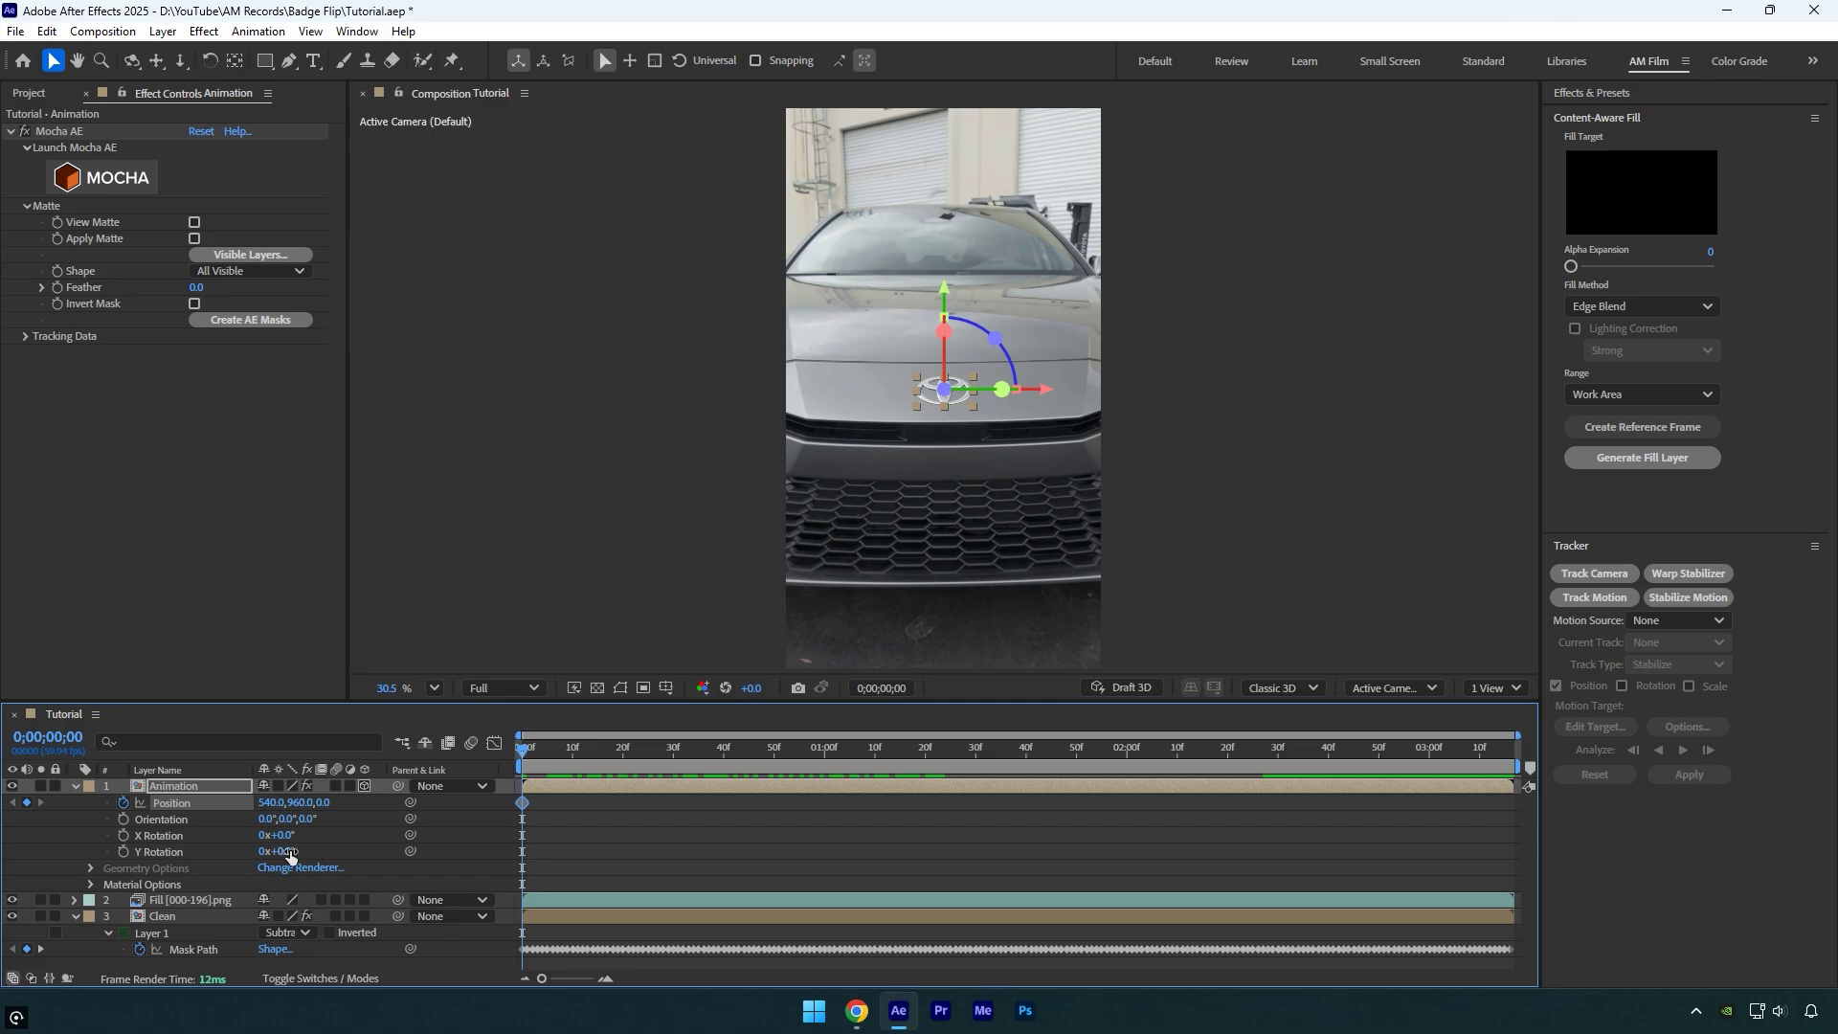
pyautogui.click(122, 852)
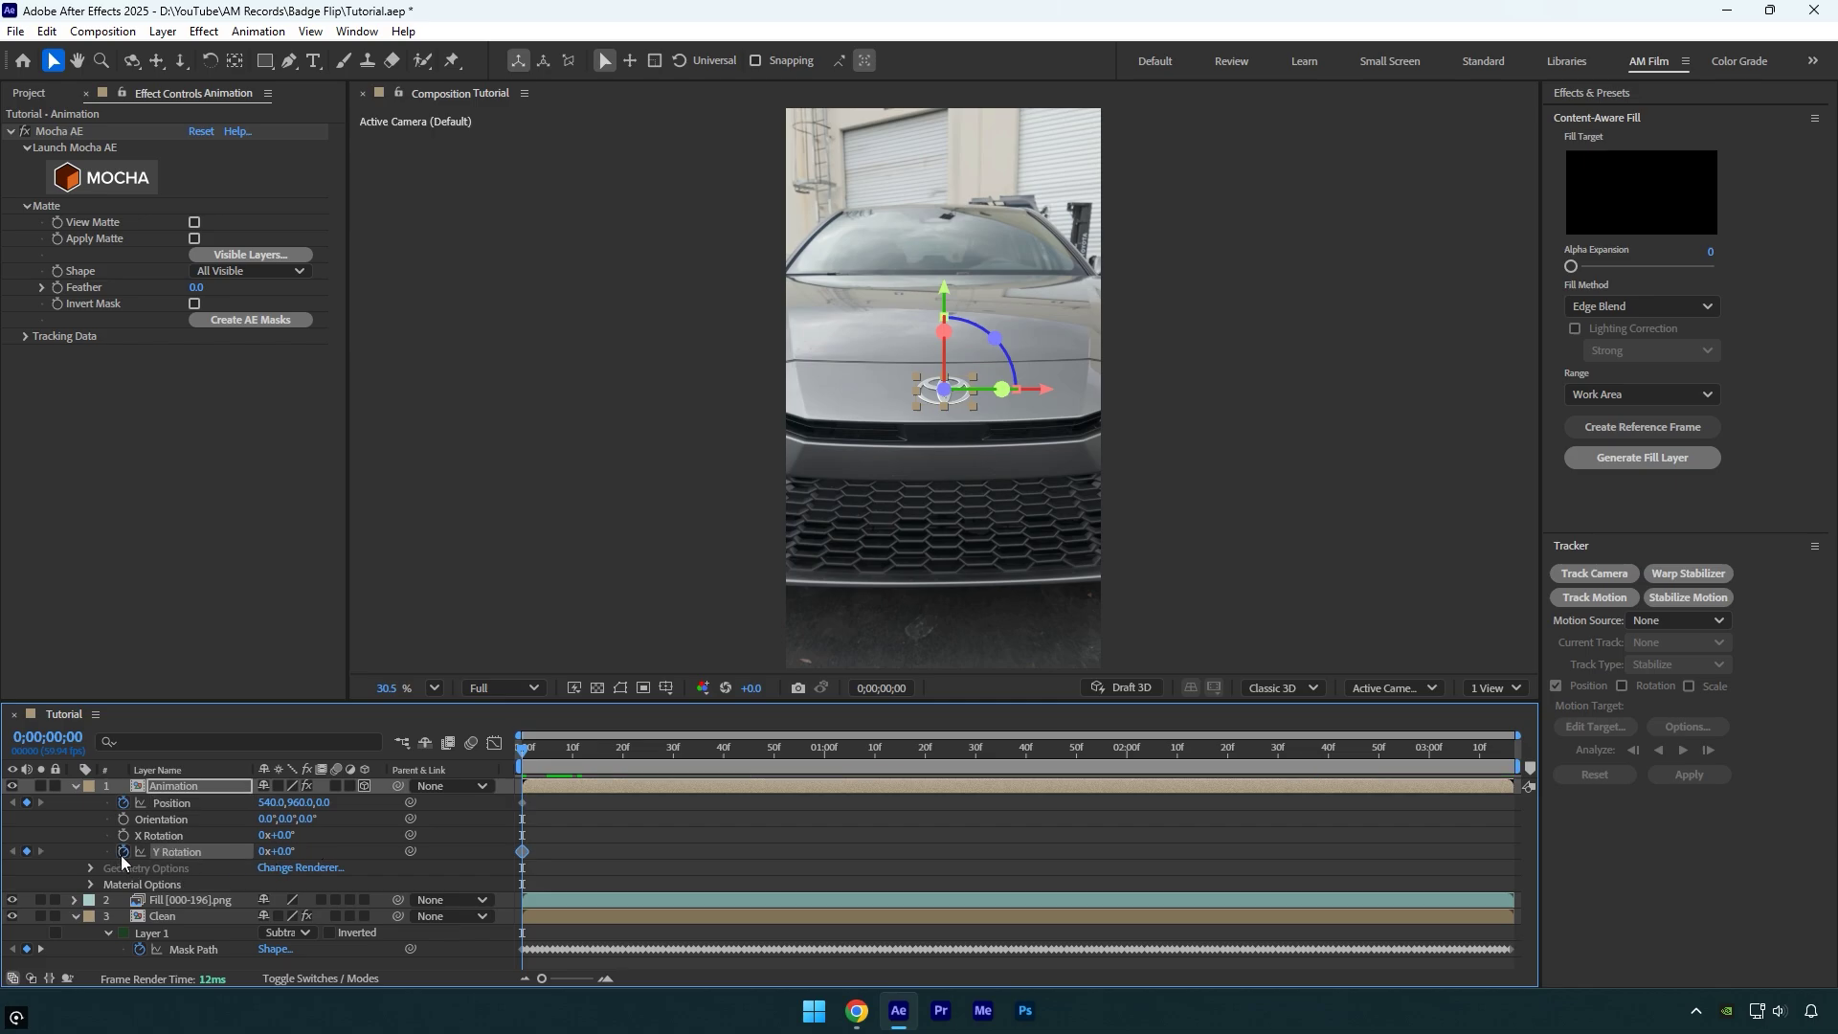
pyautogui.moveTo(589, 755); pyautogui.dragTo(751, 739)
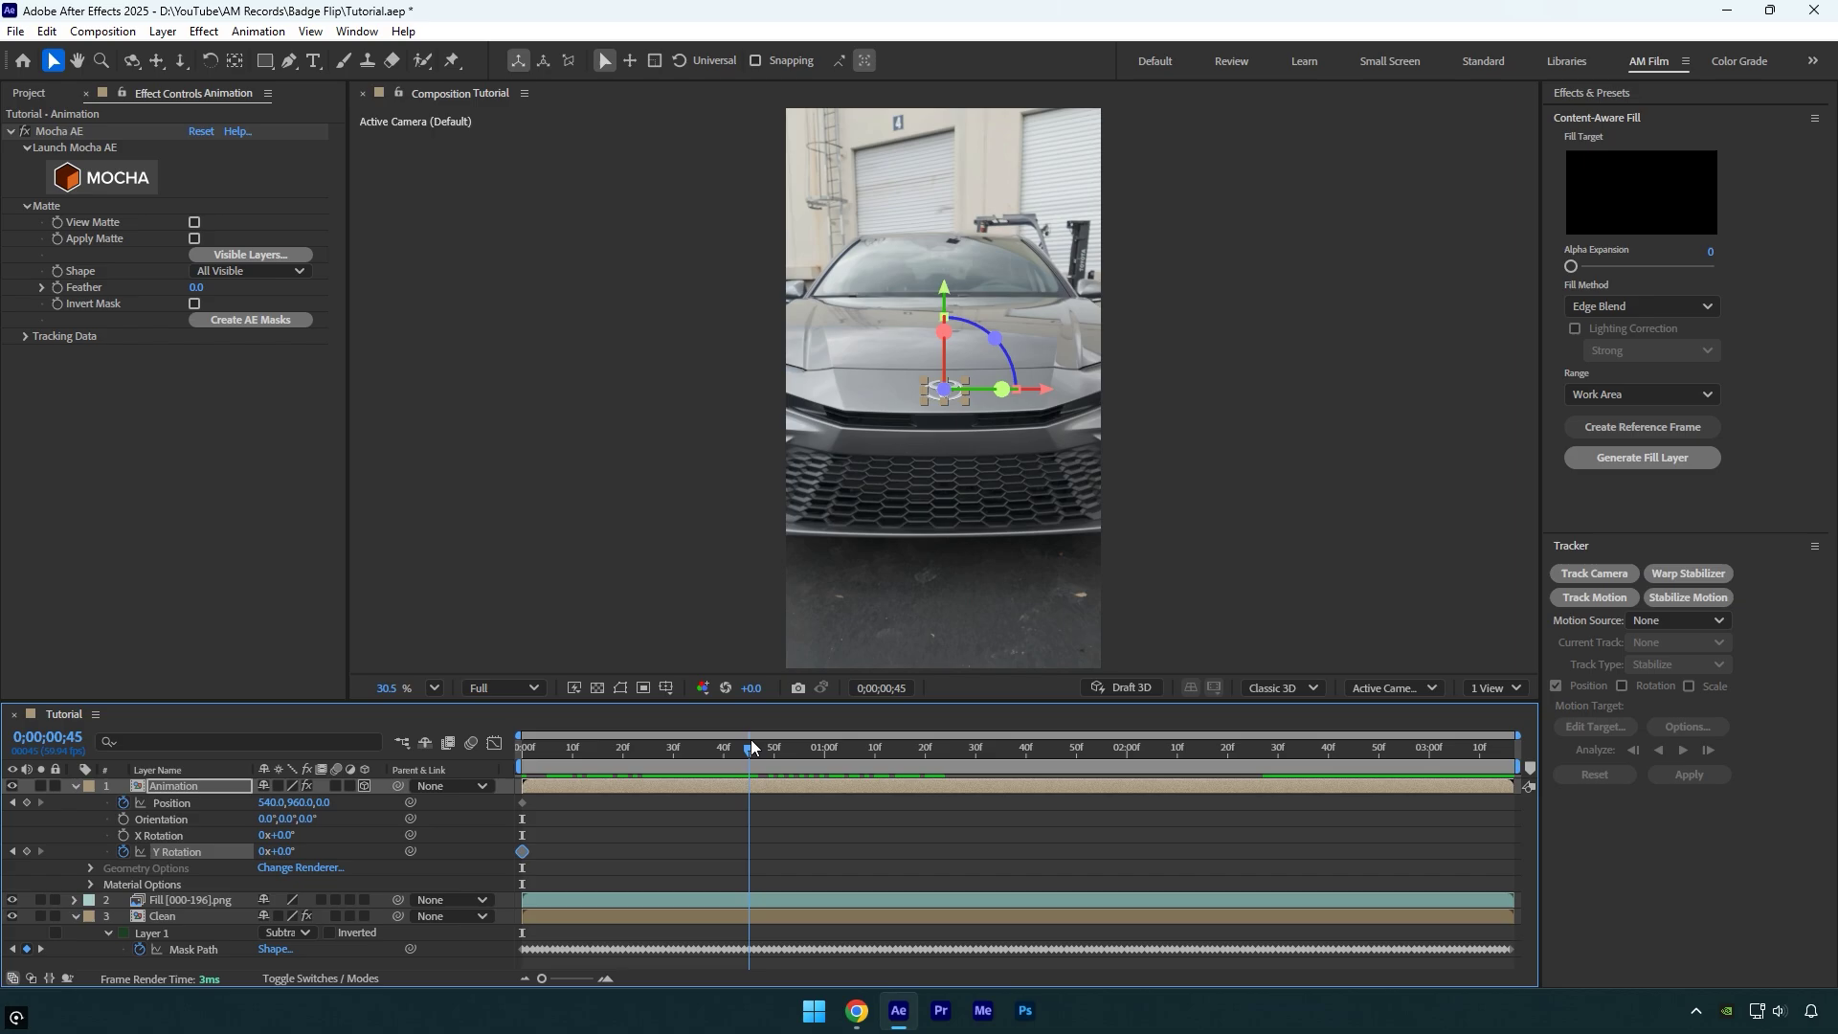
pyautogui.moveTo(944, 281); pyautogui.dragTo(944, 195)
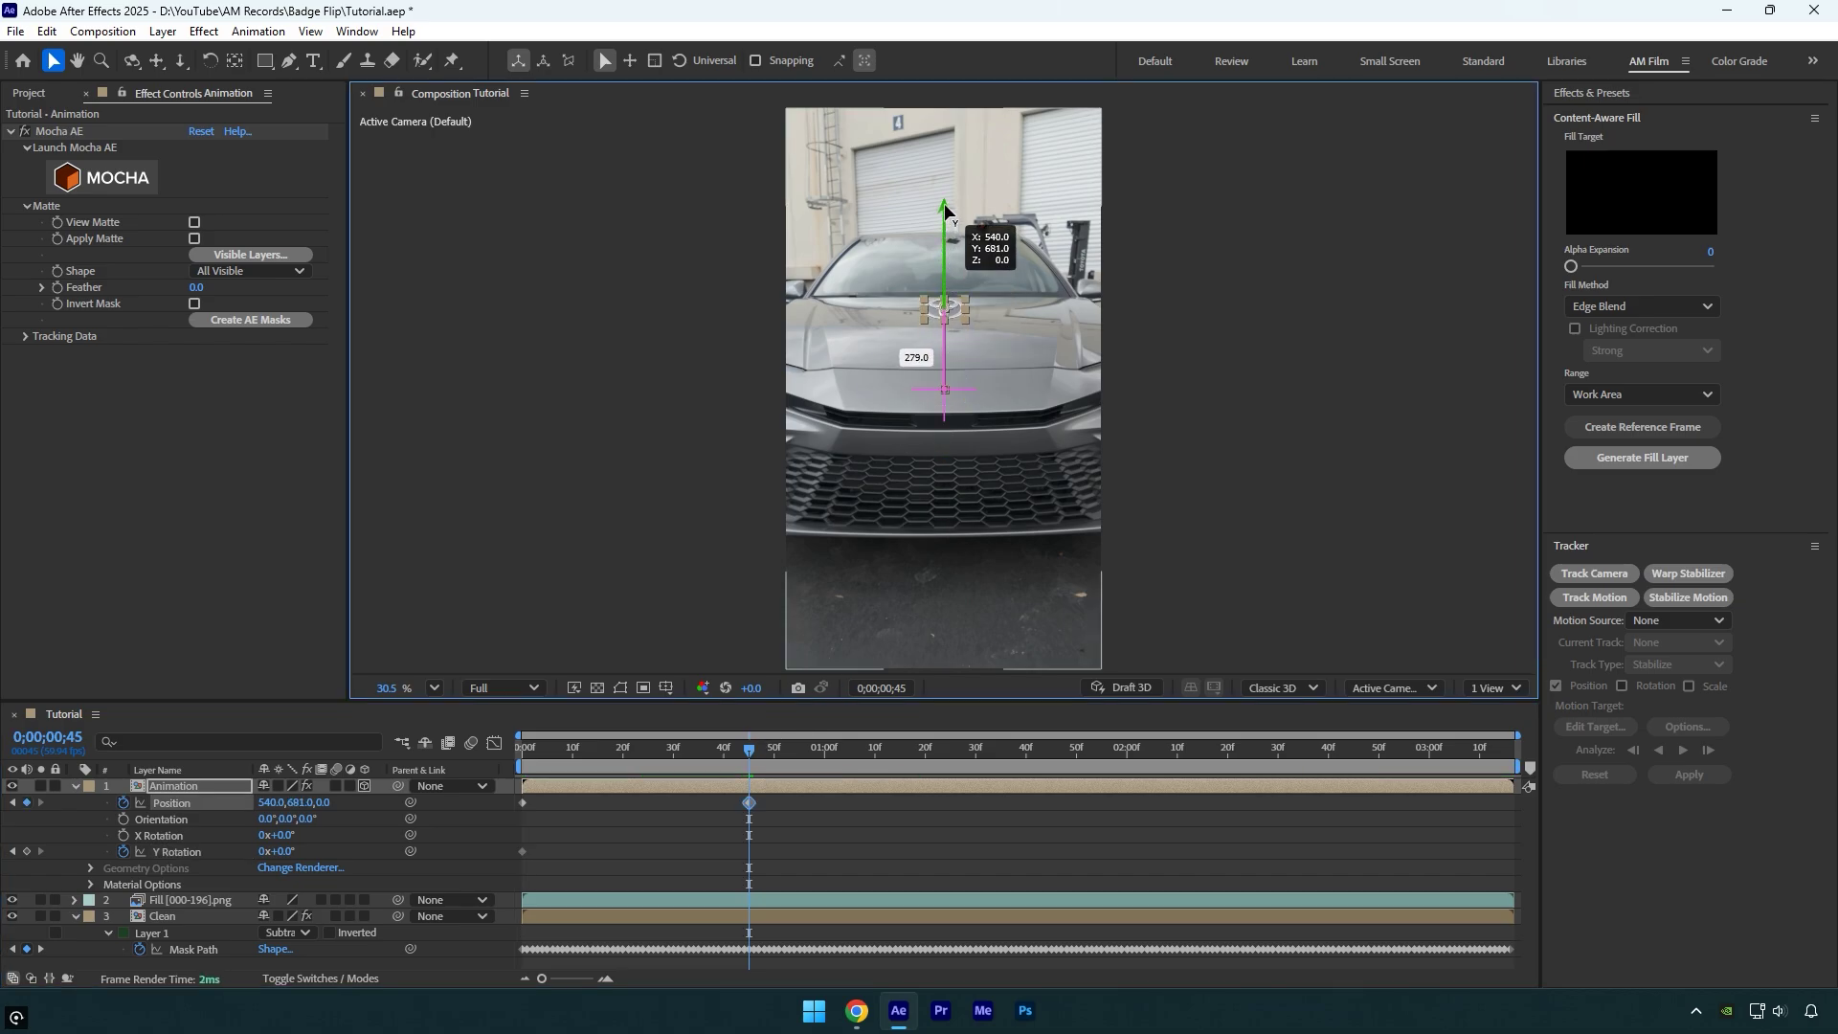
pyautogui.click(260, 853)
pyautogui.press('Return')
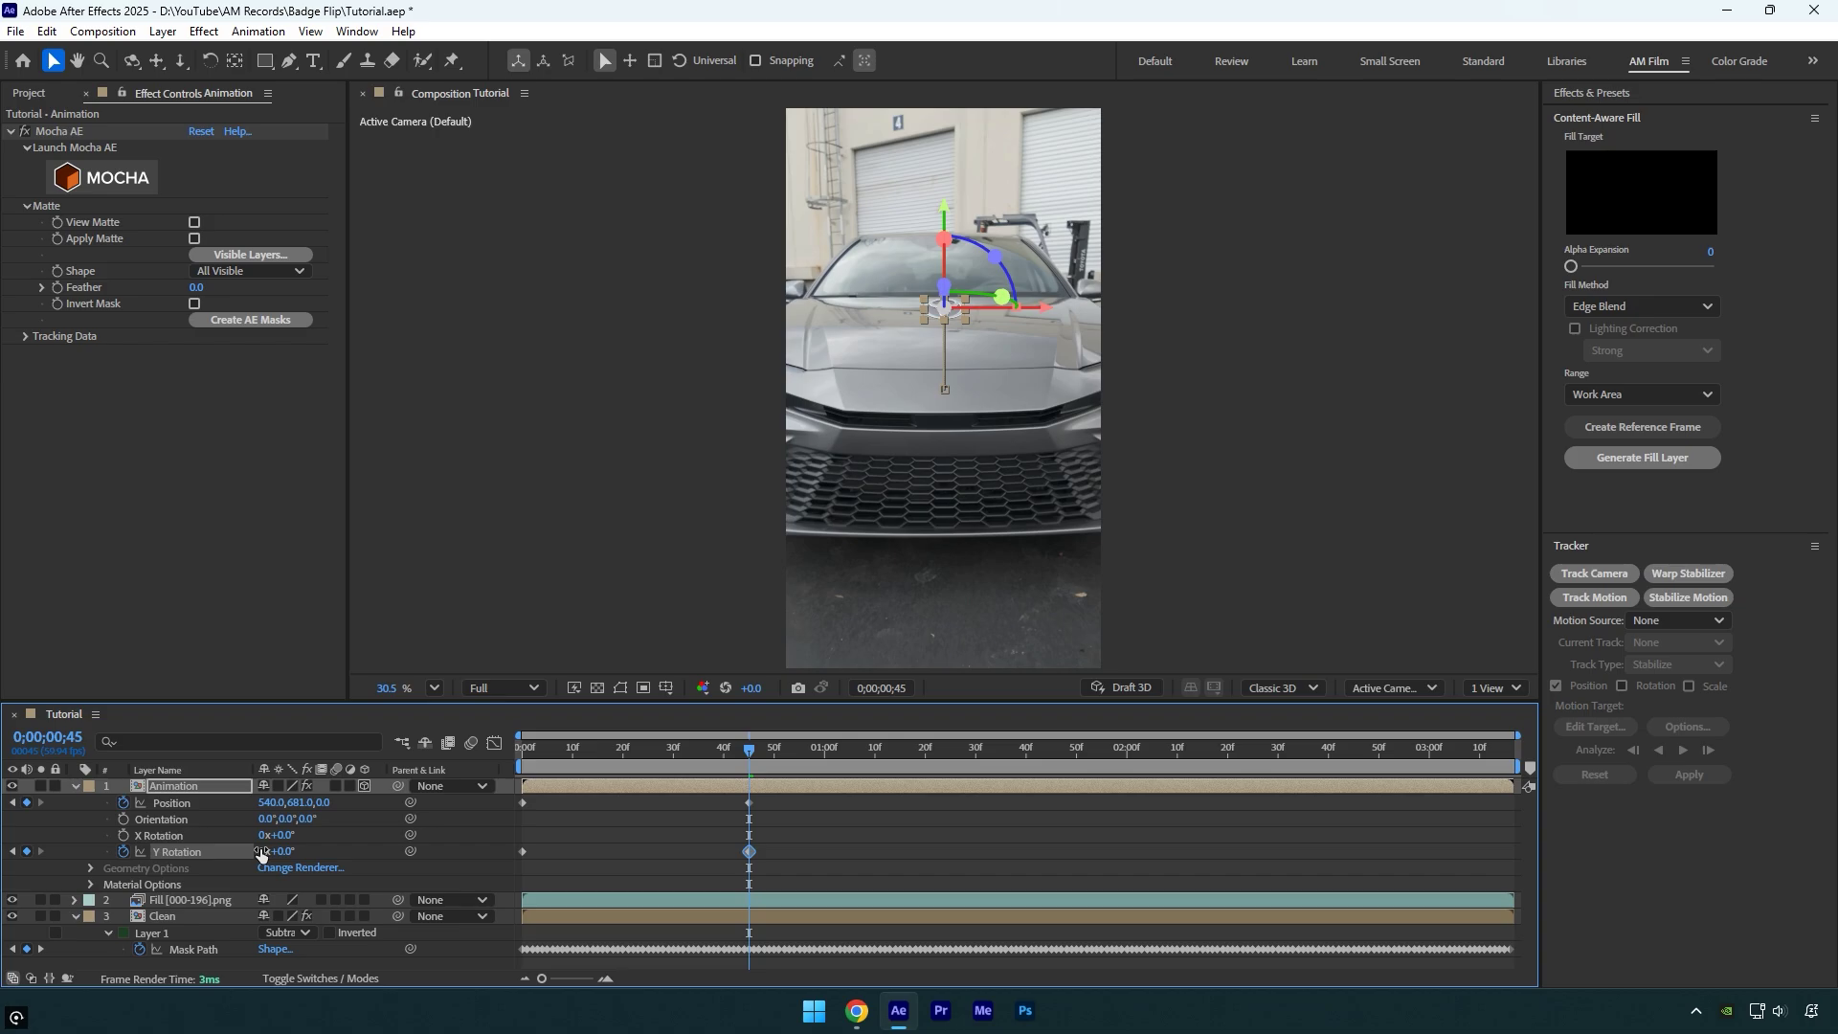
pyautogui.moveTo(260, 852); pyautogui.dragTo(266, 852)
# - At 0;00;01;34 reset Position to 540,960 and set Y Rotation to 0x
pyautogui.moveTo(750, 749); pyautogui.dragTo(995, 749)
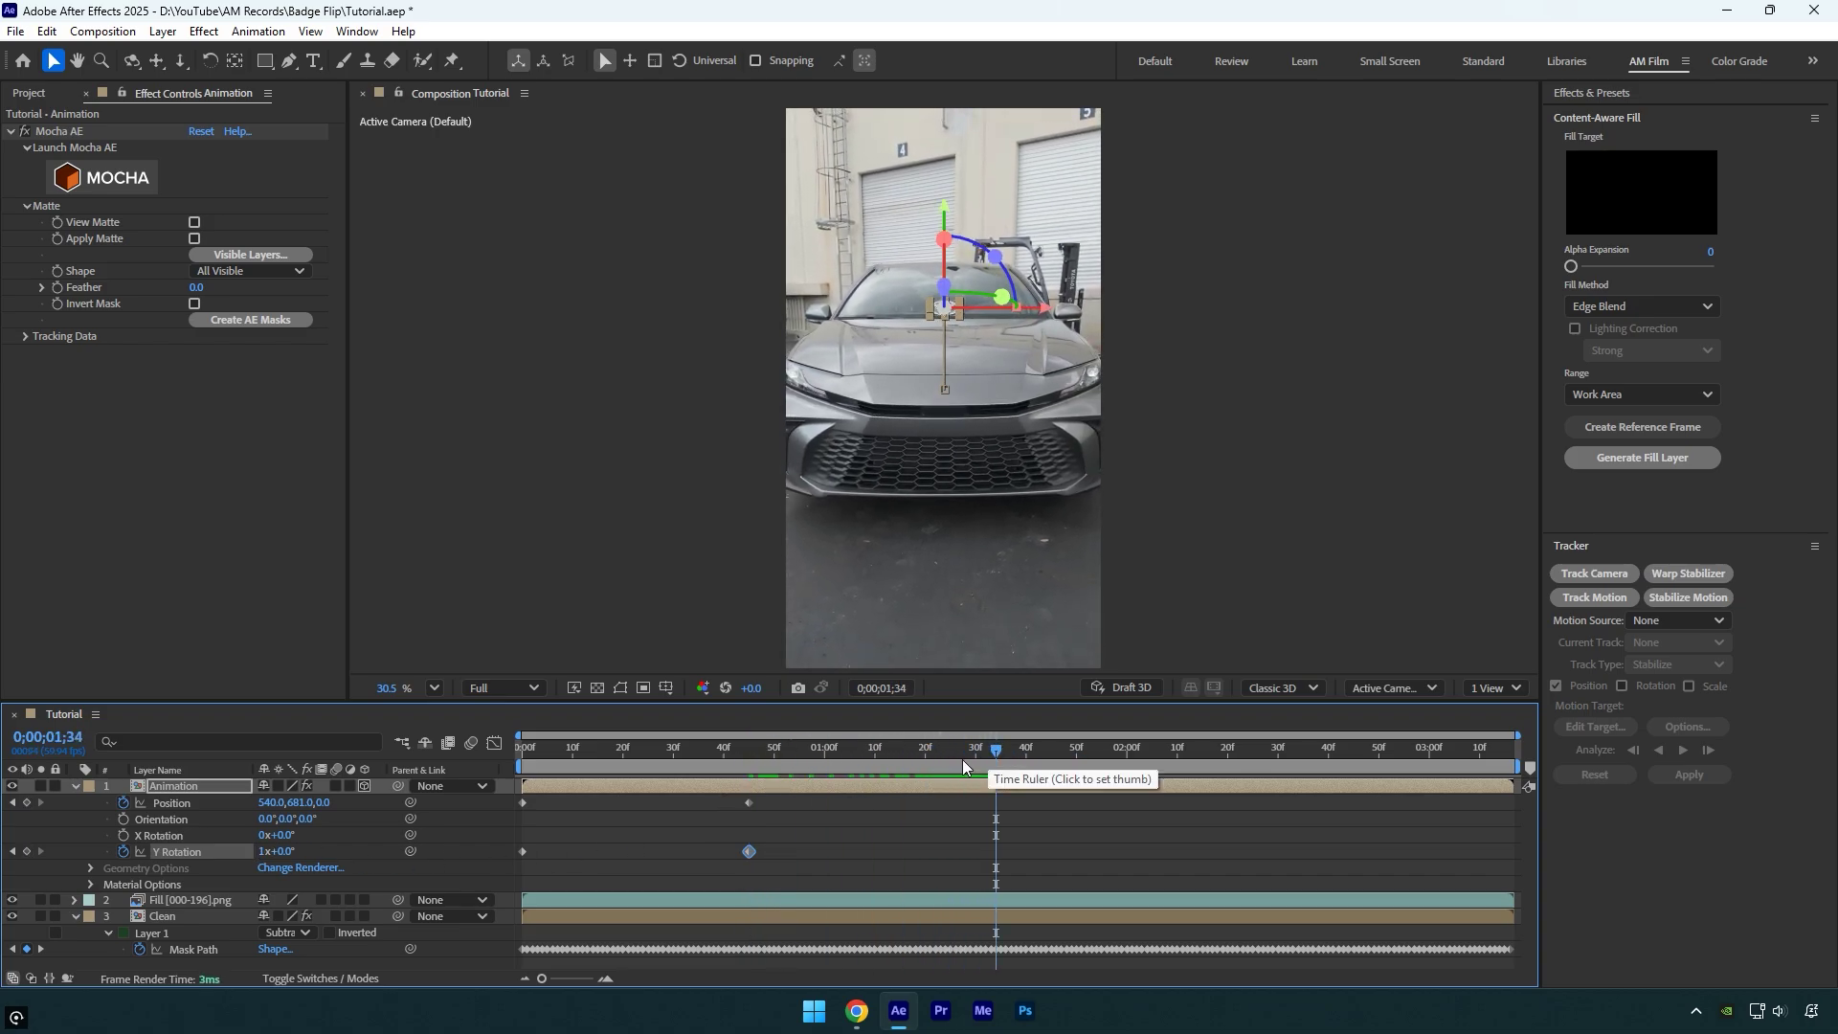
pyautogui.rightClick(171, 802)
pyautogui.click(219, 684)
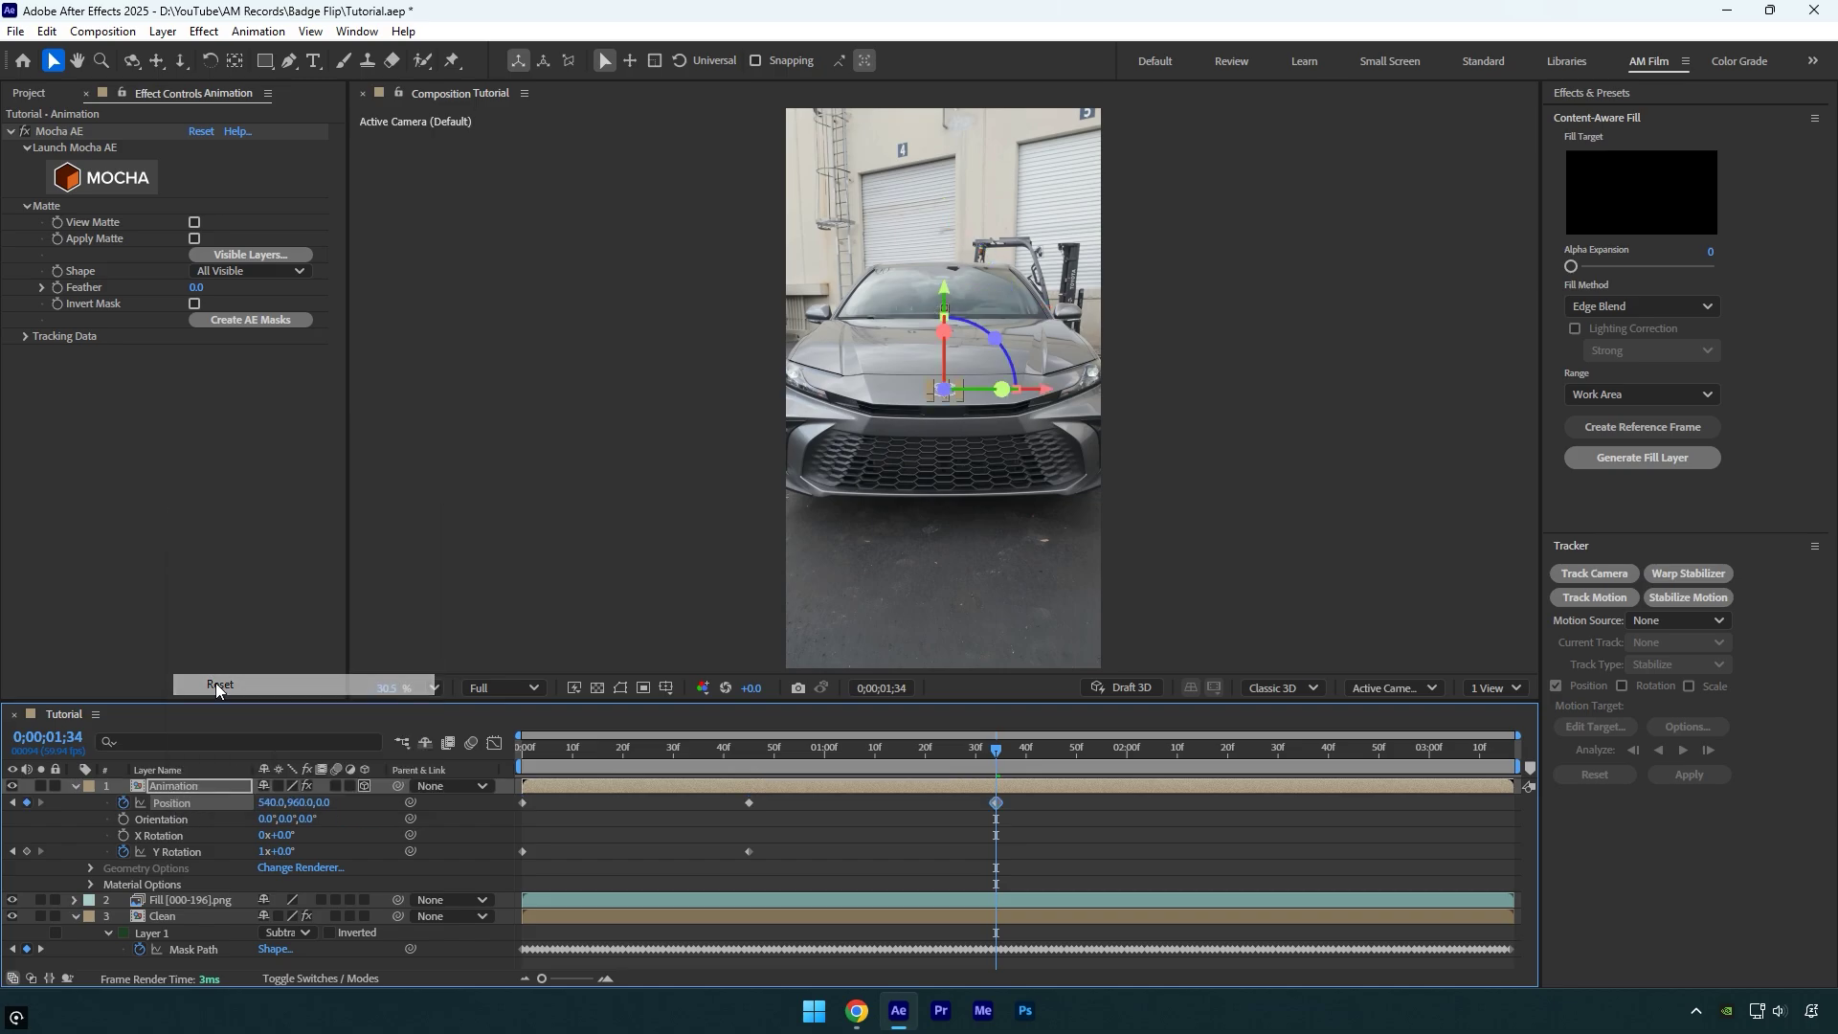
pyautogui.click(264, 852)
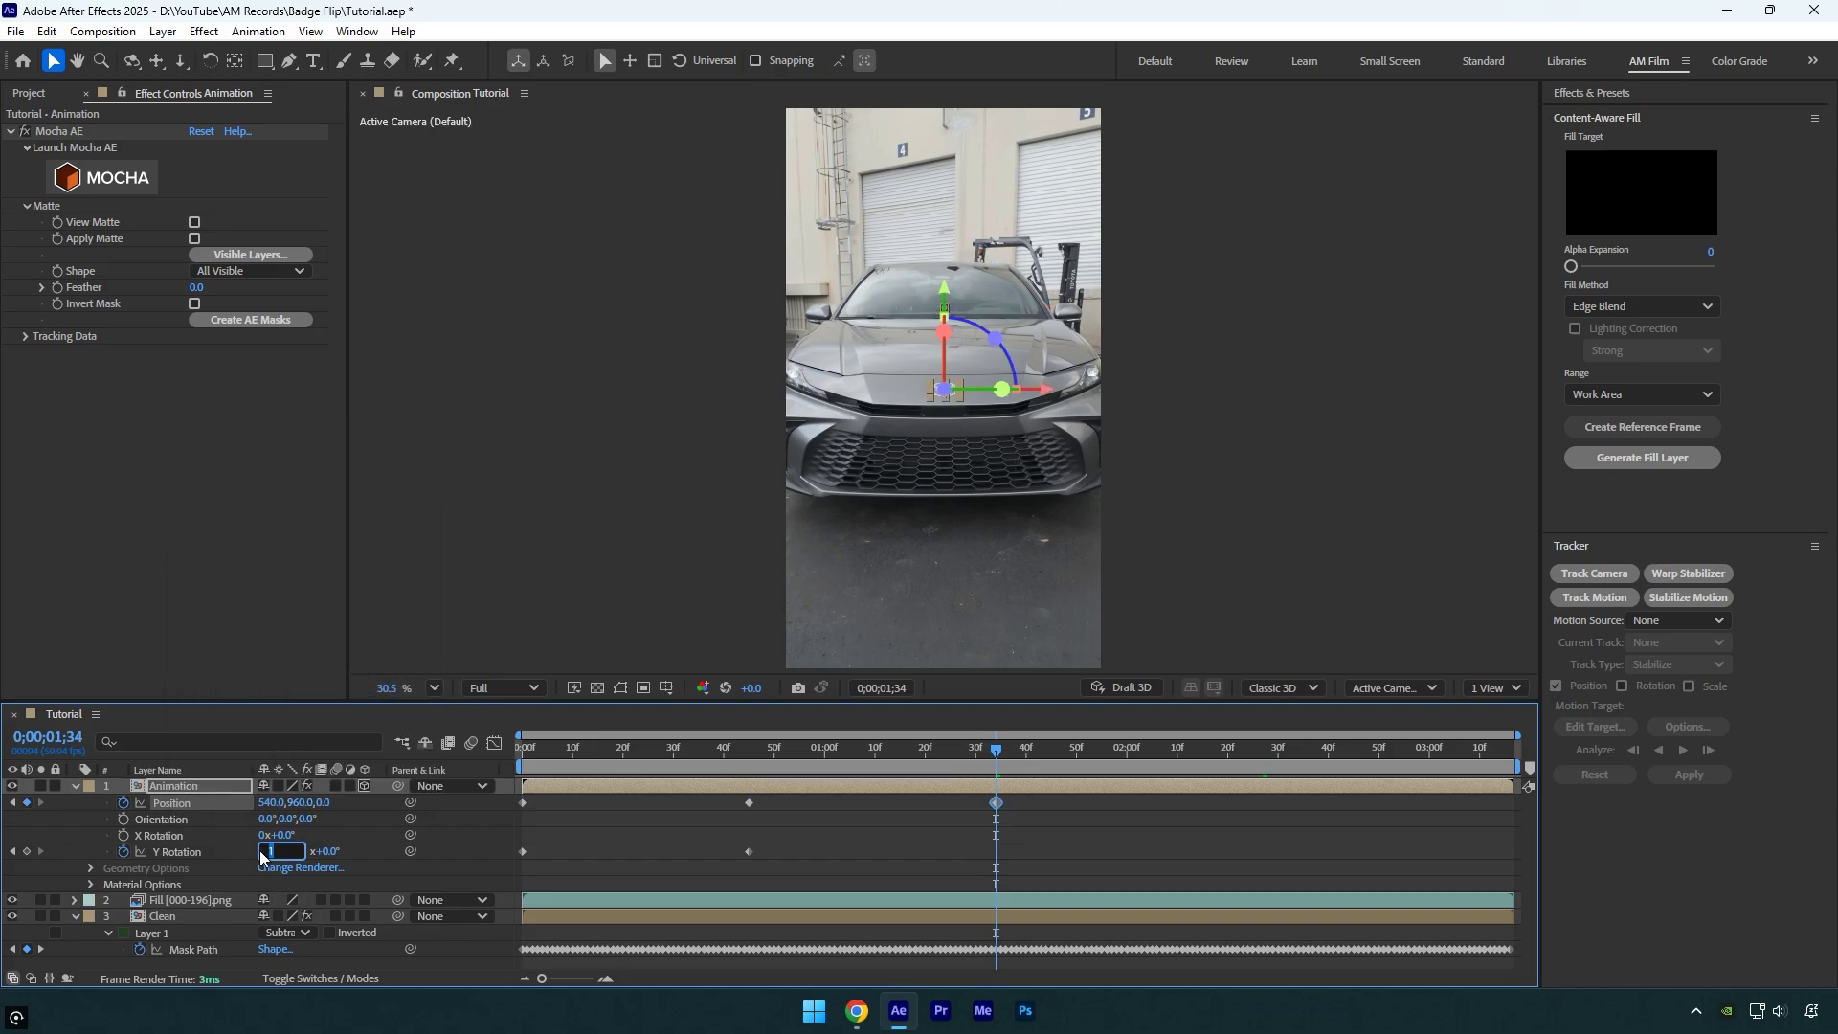
pyautogui.write('0')
pyautogui.press('Return')
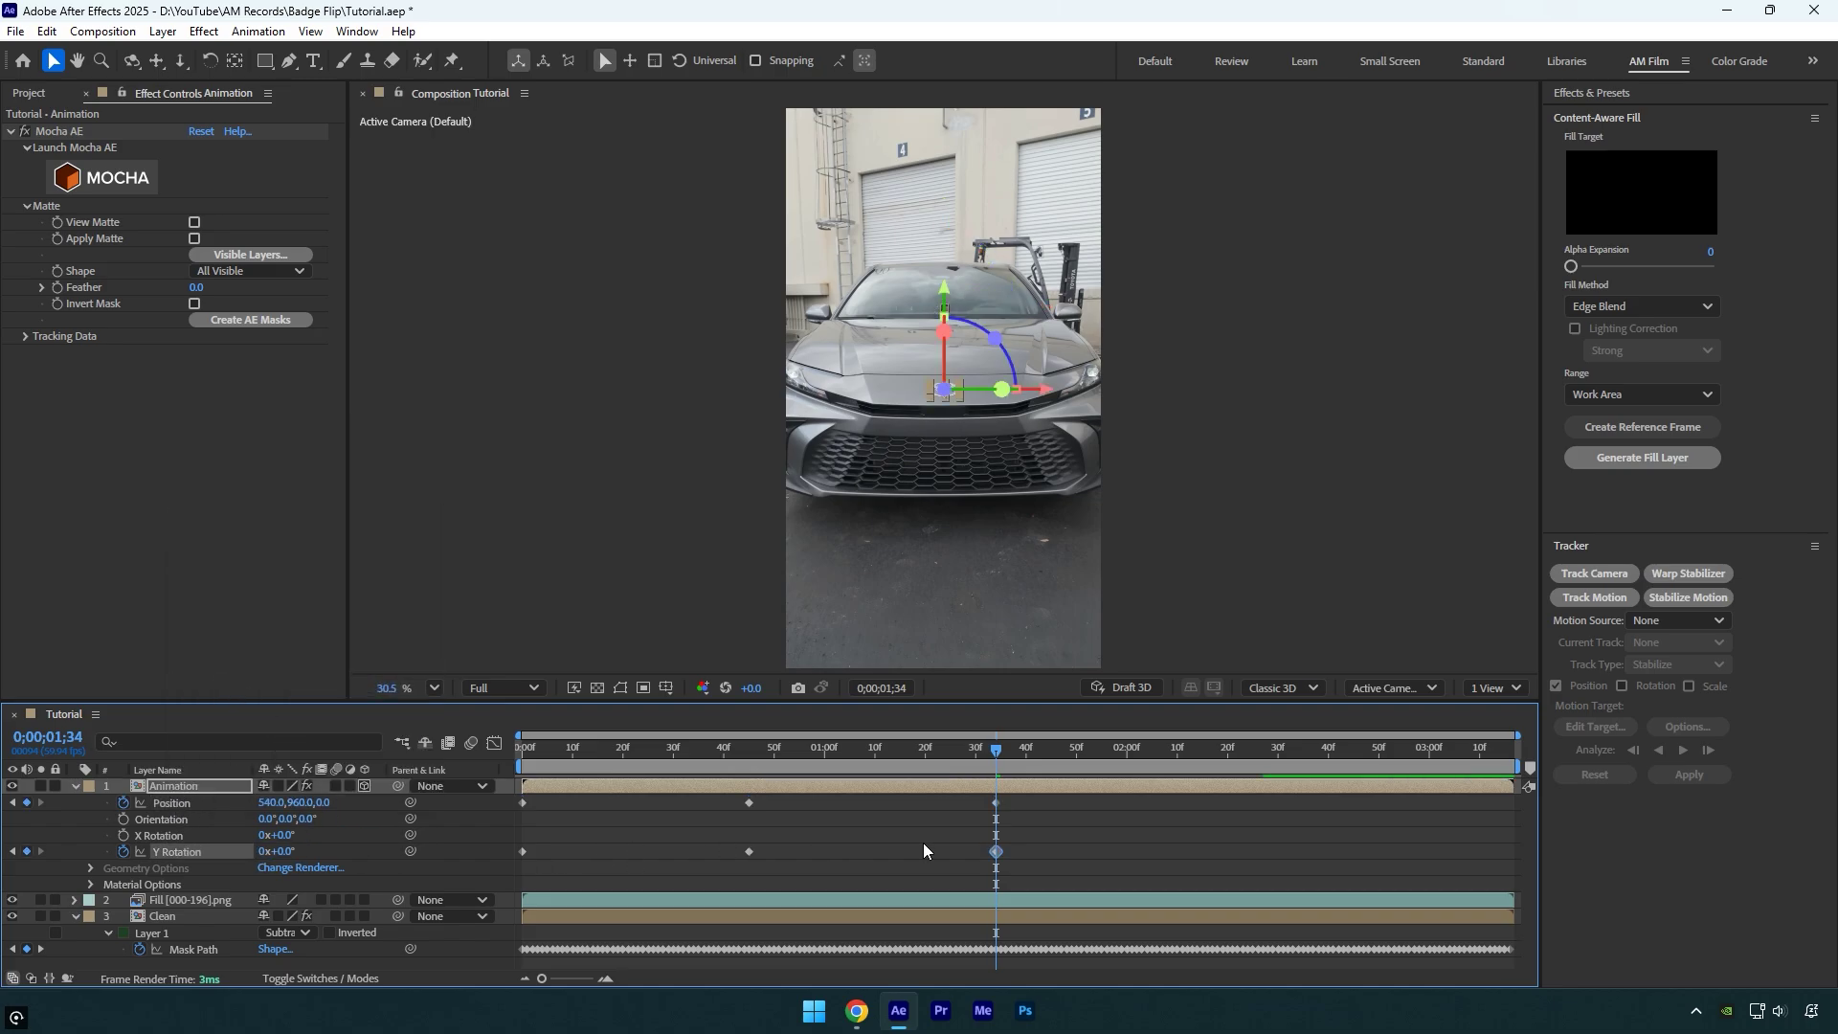
# - Easy-ease all Position and Y Rotation keyframes and steepen their speed curves in the Graph Editor
pyautogui.moveTo(1061, 872); pyautogui.dragTo(475, 806)
pyautogui.press('F9')
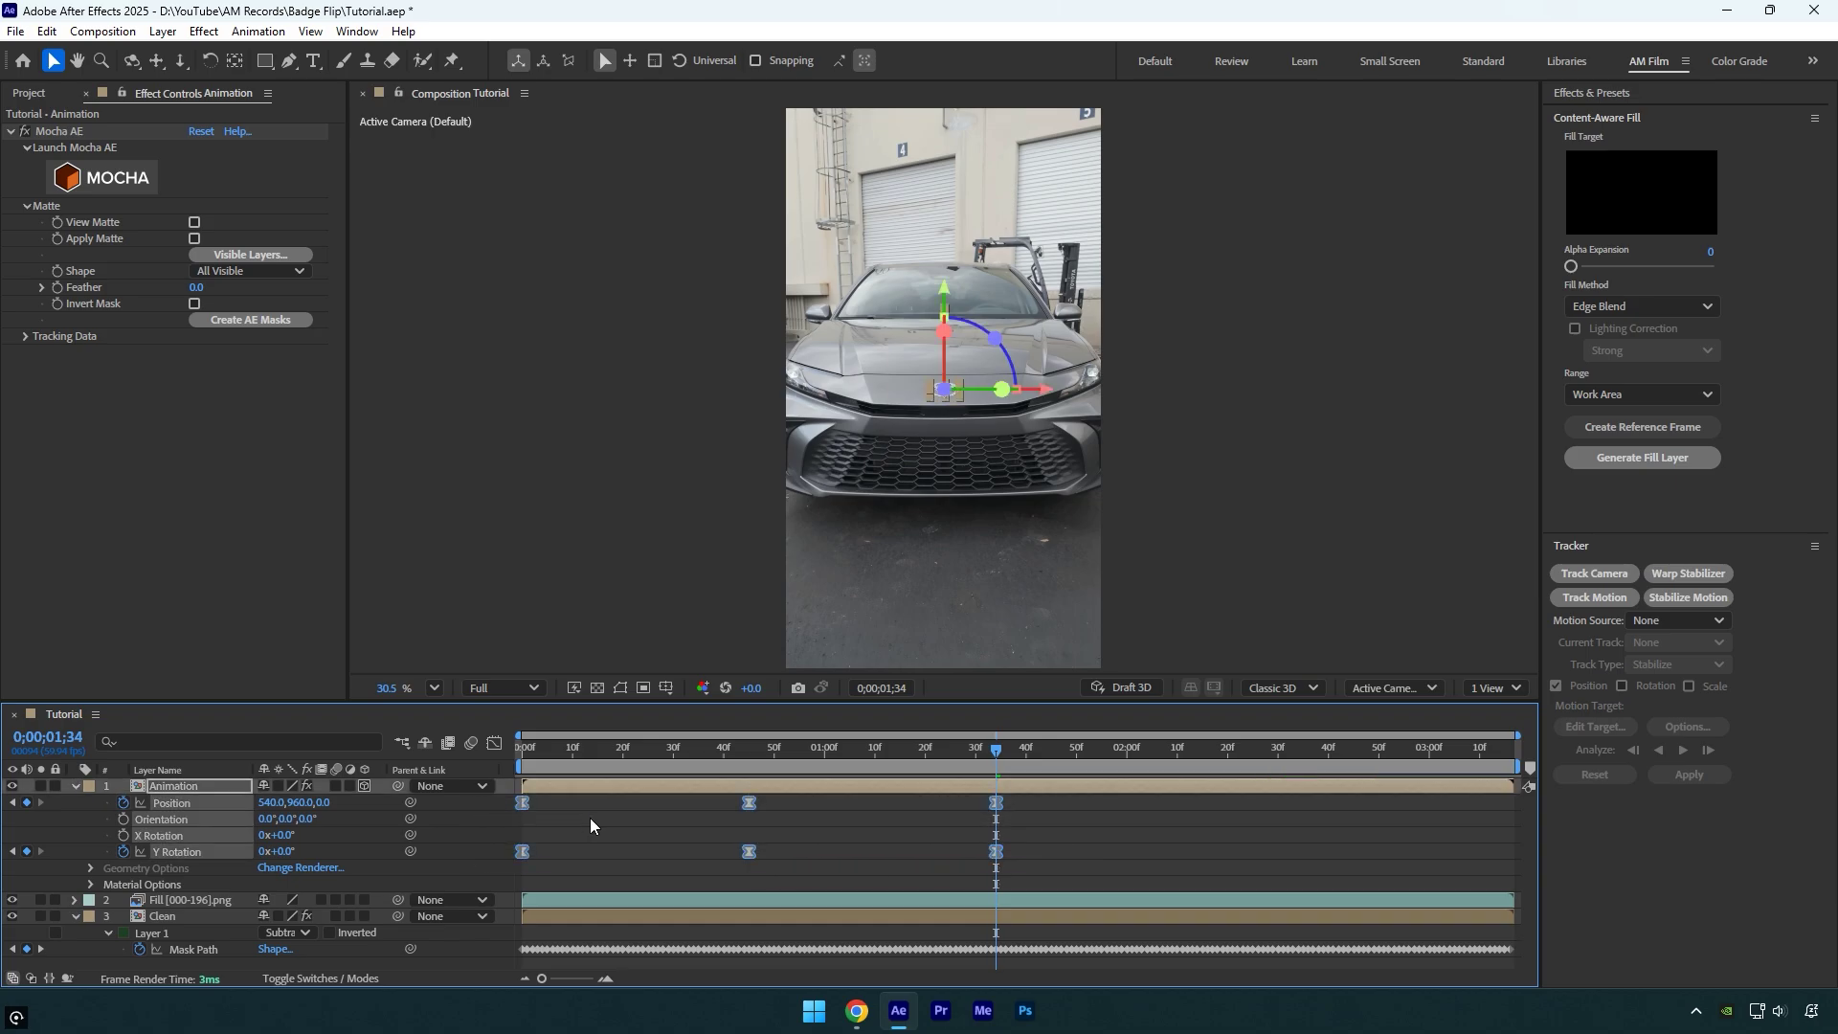
pyautogui.click(495, 744)
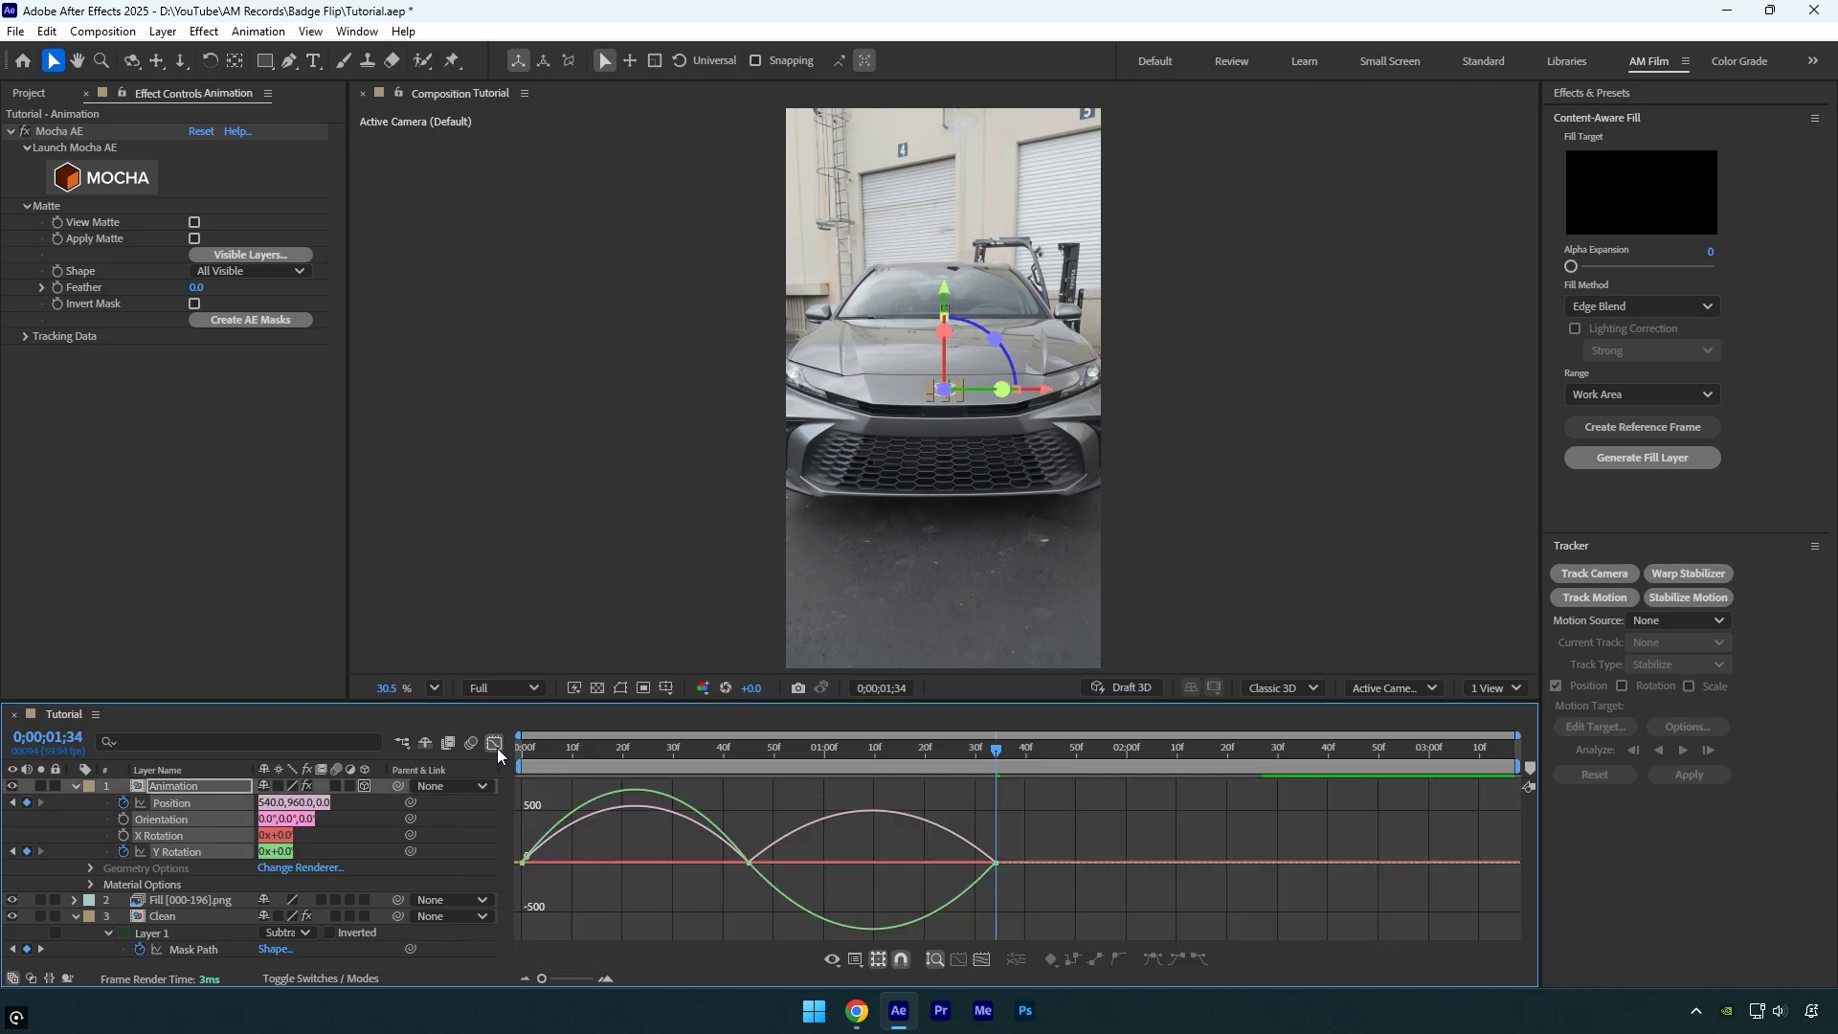
pyautogui.rightClick(706, 804)
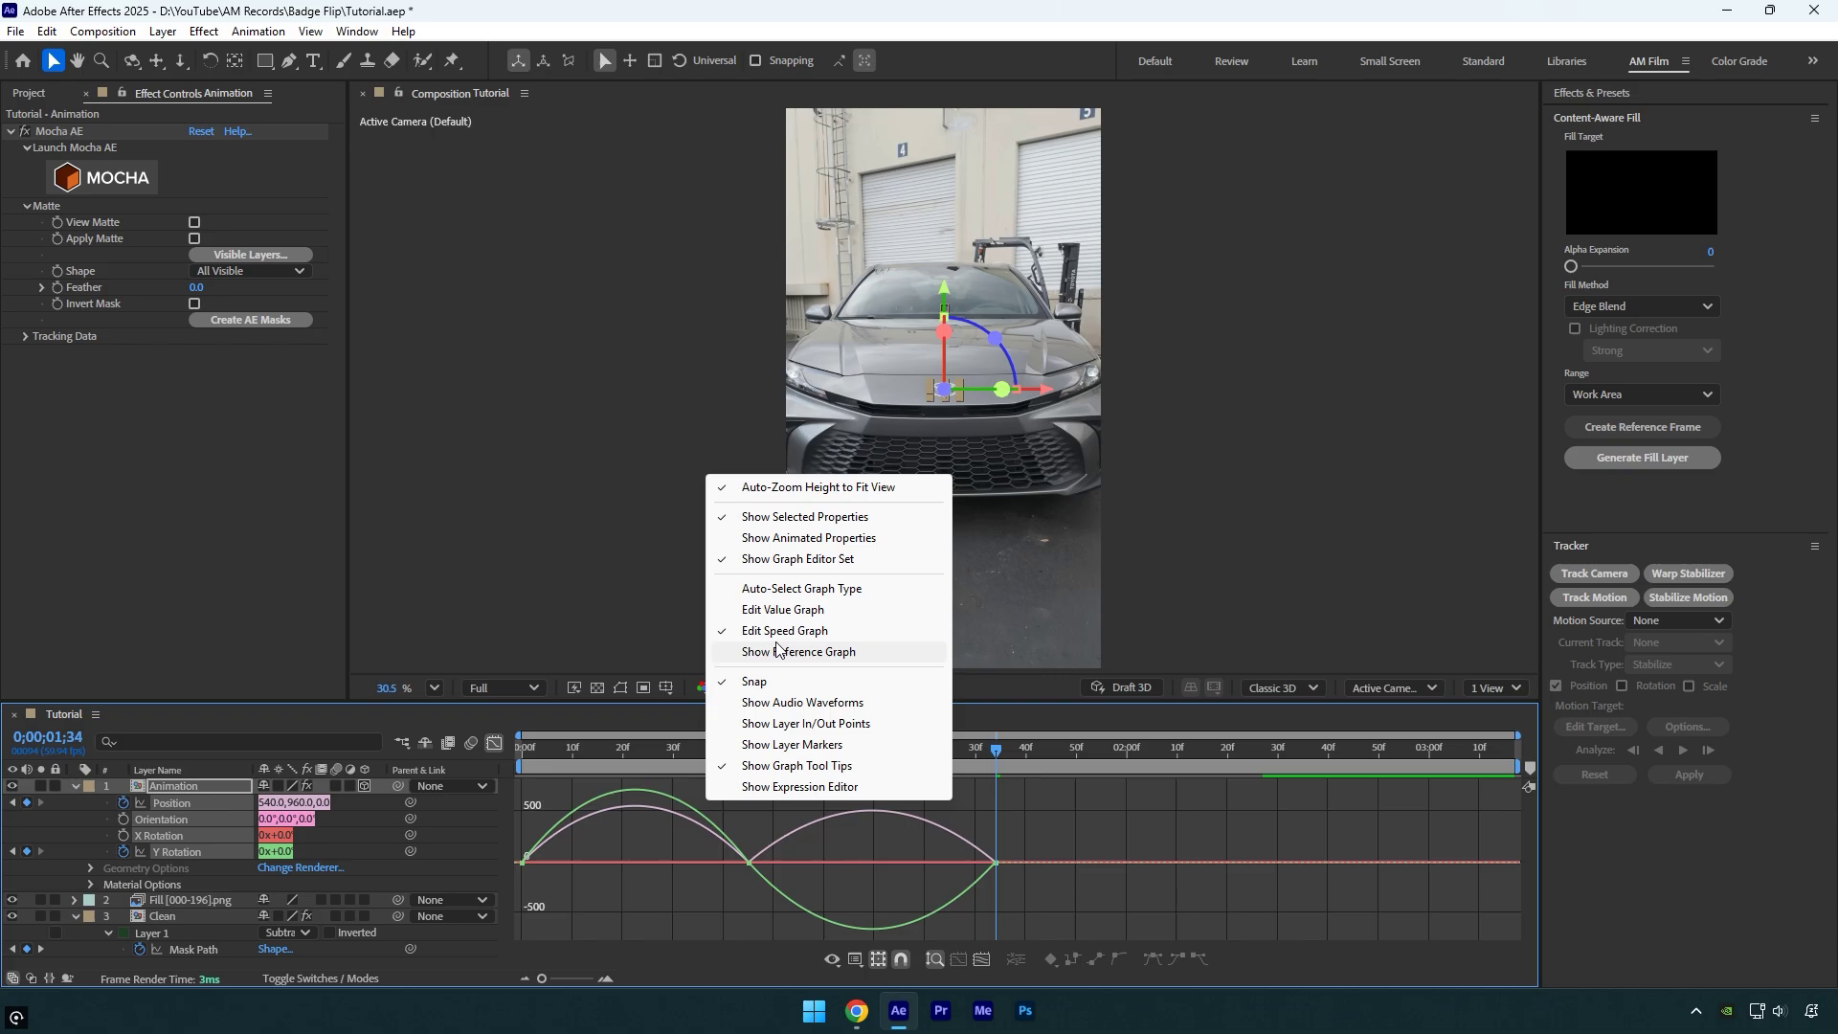
pyautogui.click(757, 631)
pyautogui.moveTo(714, 872)
pyautogui.mouseDown()
pyautogui.moveTo(561, 863)
pyautogui.moveTo(484, 904)
pyautogui.moveTo(541, 889)
pyautogui.moveTo(1021, 911)
pyautogui.mouseUp()
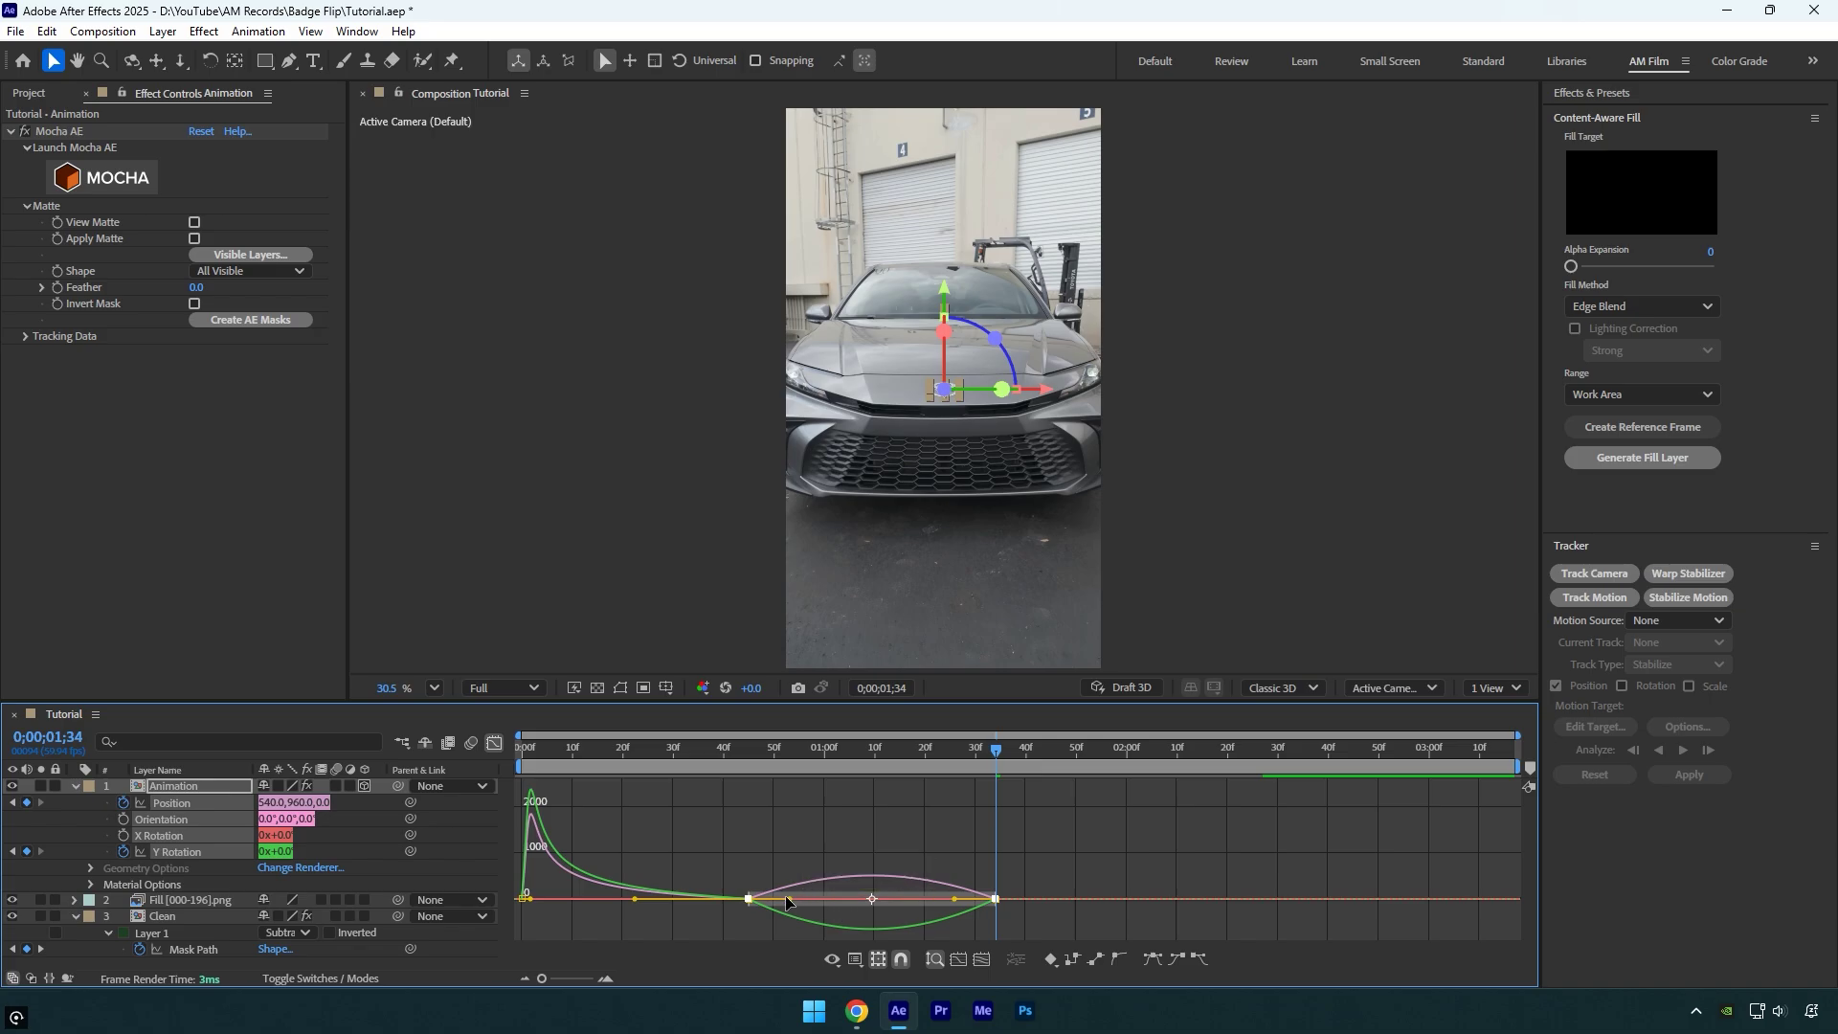
pyautogui.moveTo(838, 906); pyautogui.dragTo(988, 869)
pyautogui.moveTo(895, 755); pyautogui.dragTo(522, 754)
pyautogui.click(494, 743)
# - Enable motion blur on the badge layer and preview the animation up to 0;00;01;34
pyautogui.press('space')
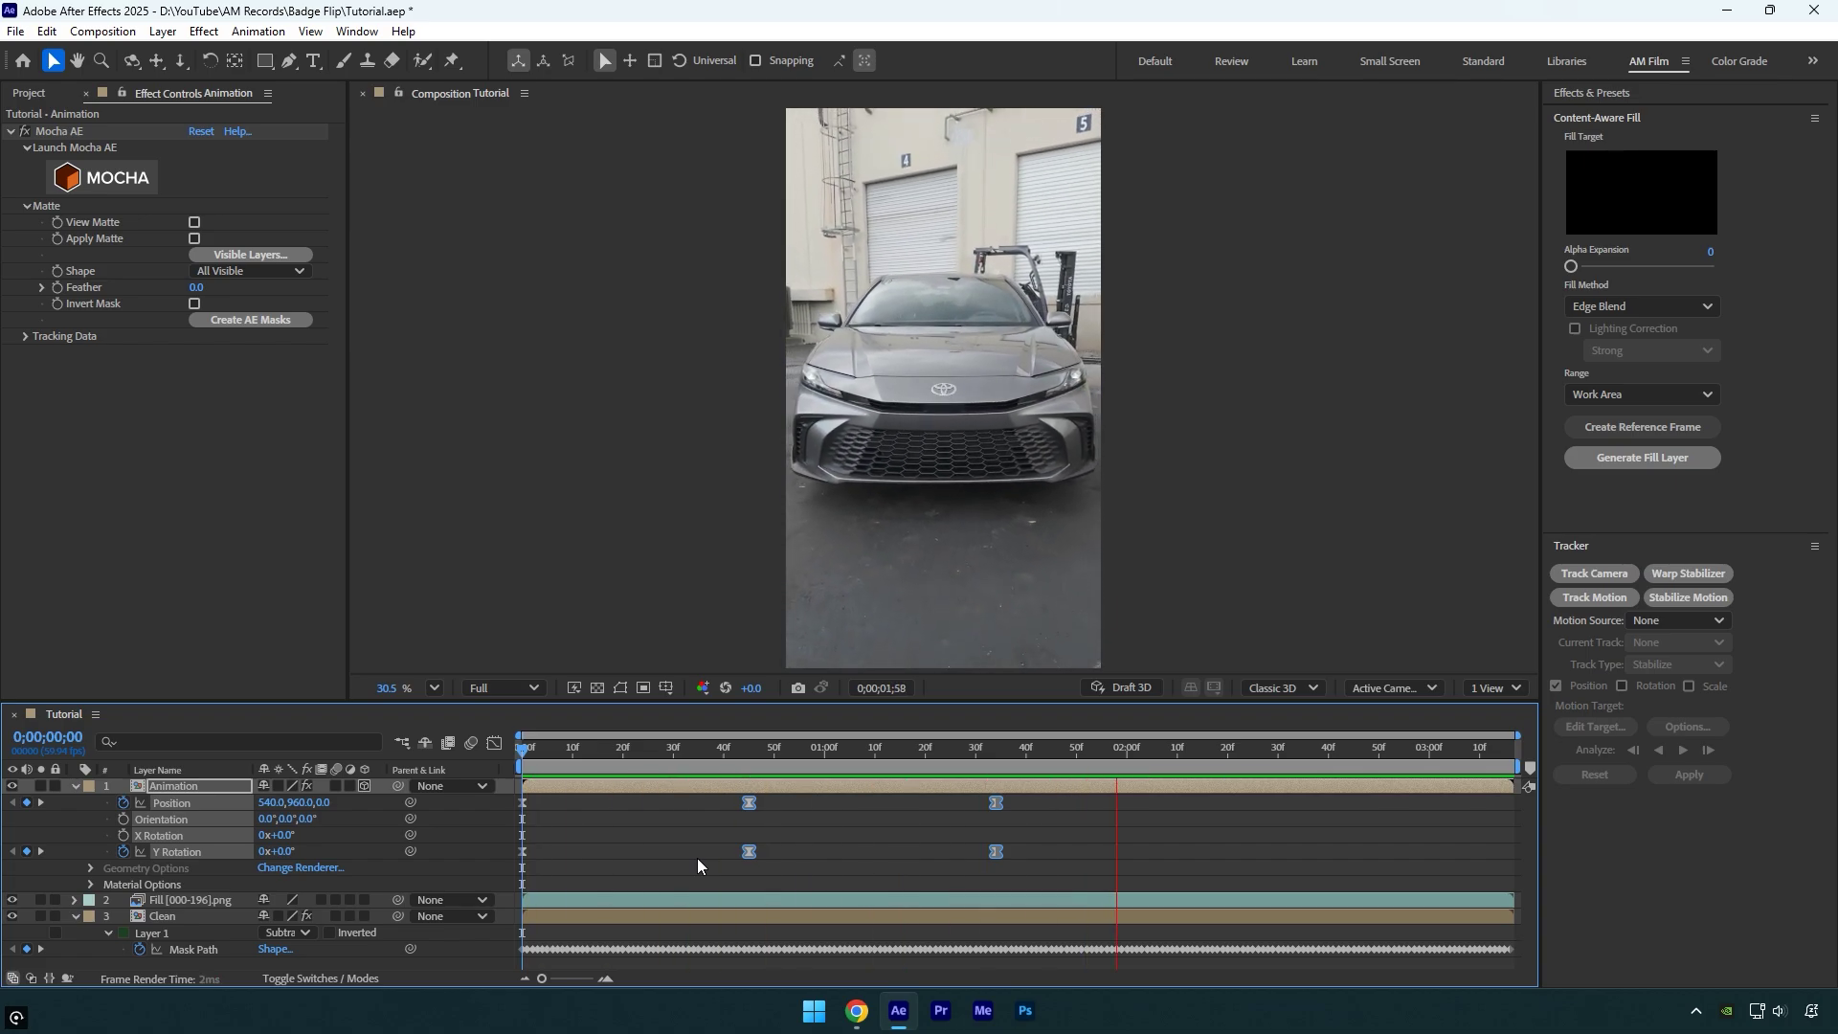
pyautogui.press('space')
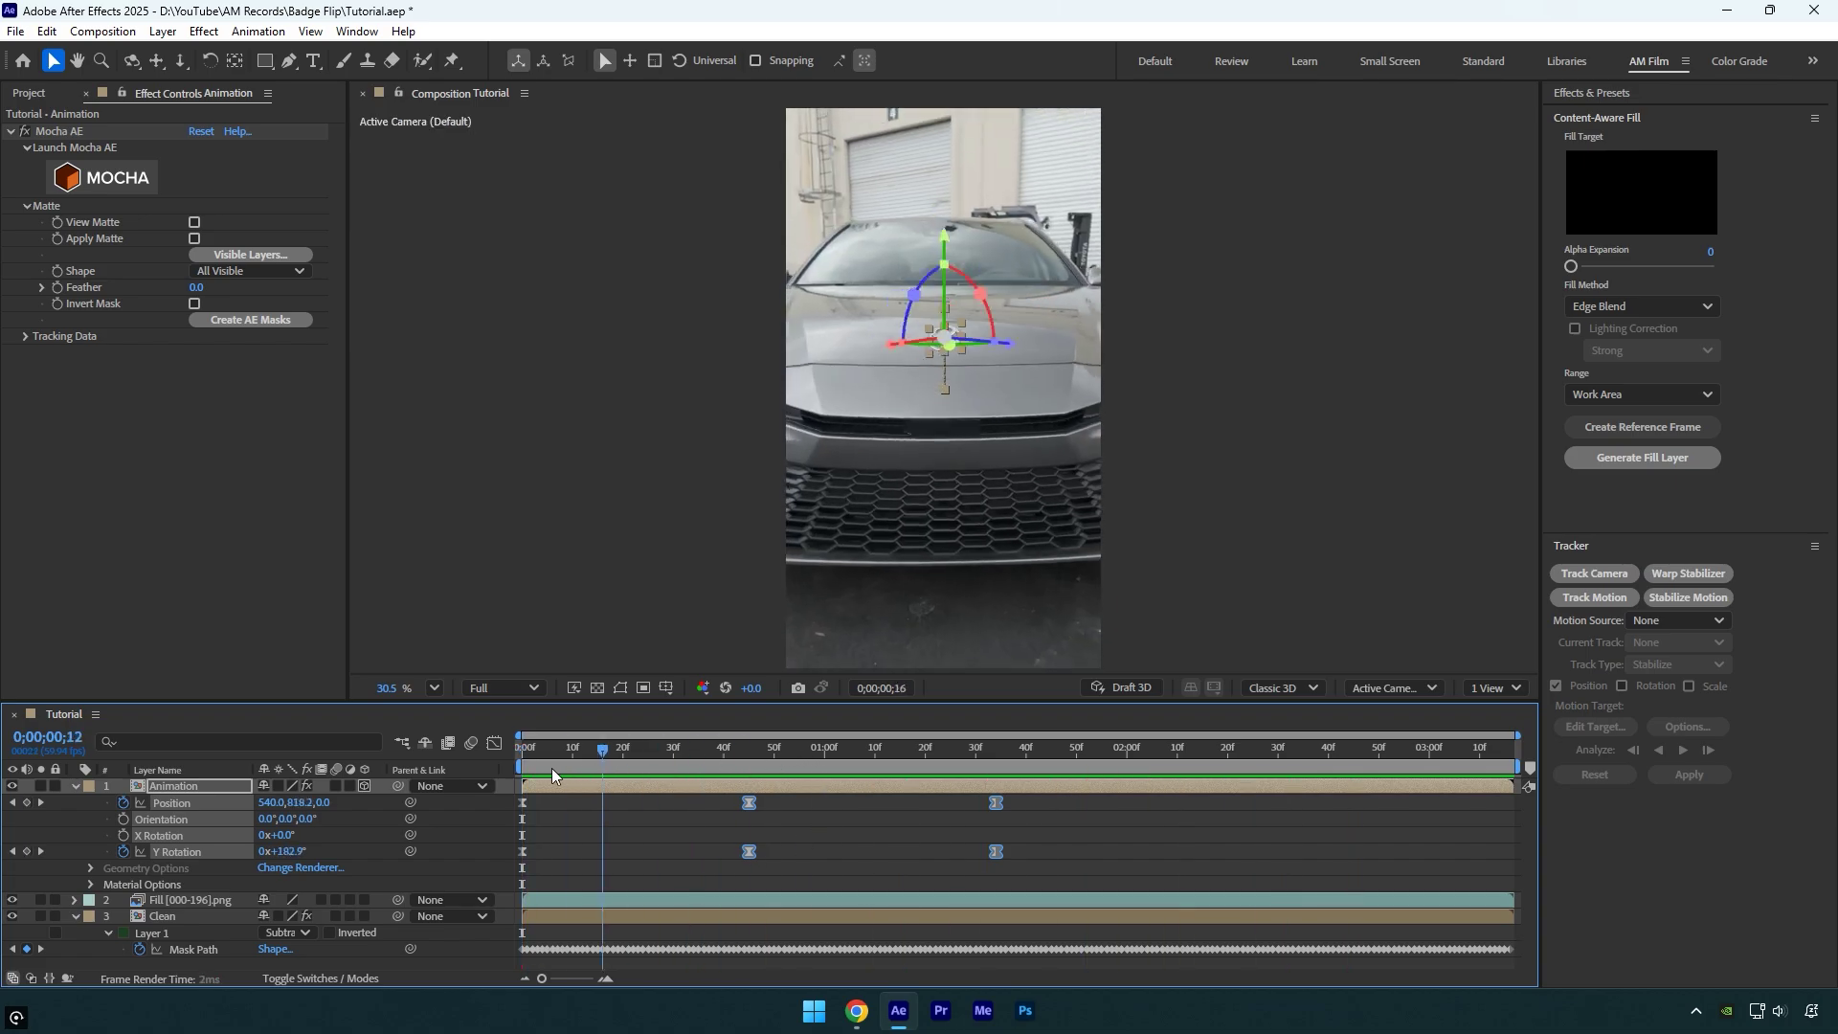
pyautogui.click(336, 786)
pyautogui.press('space')
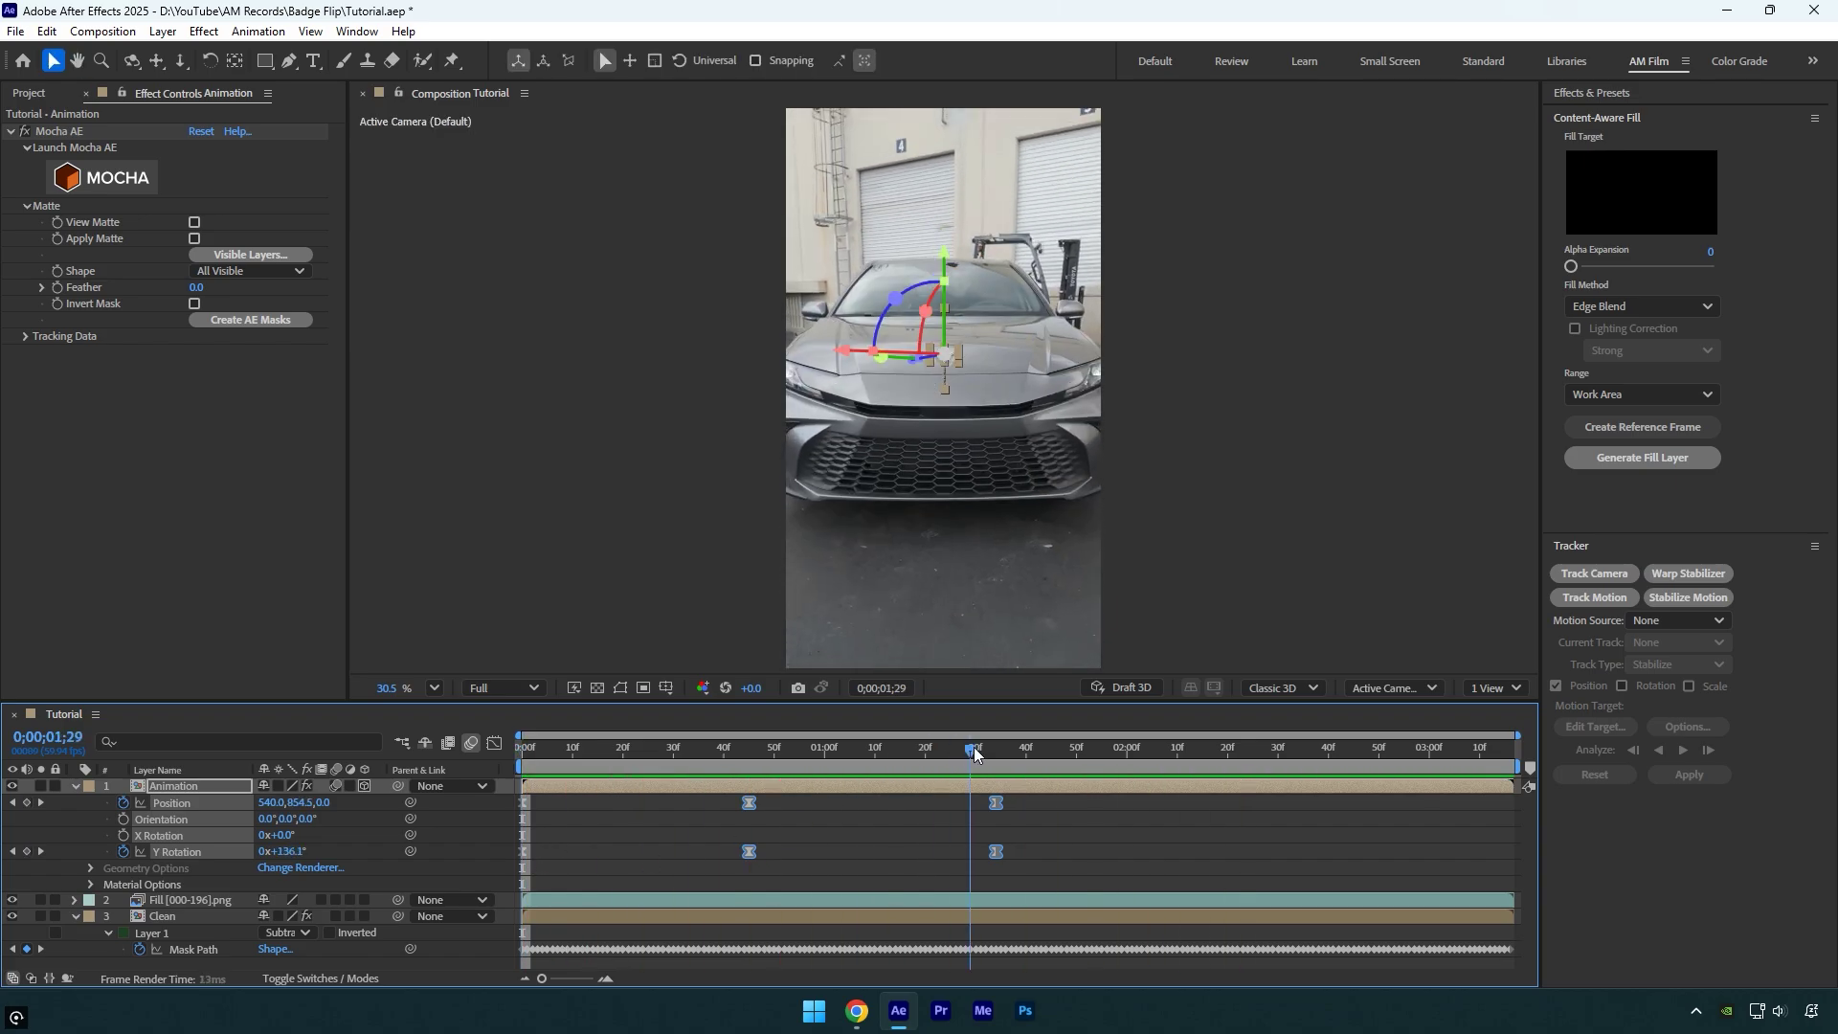
pyautogui.moveTo(973, 747); pyautogui.dragTo(995, 749)
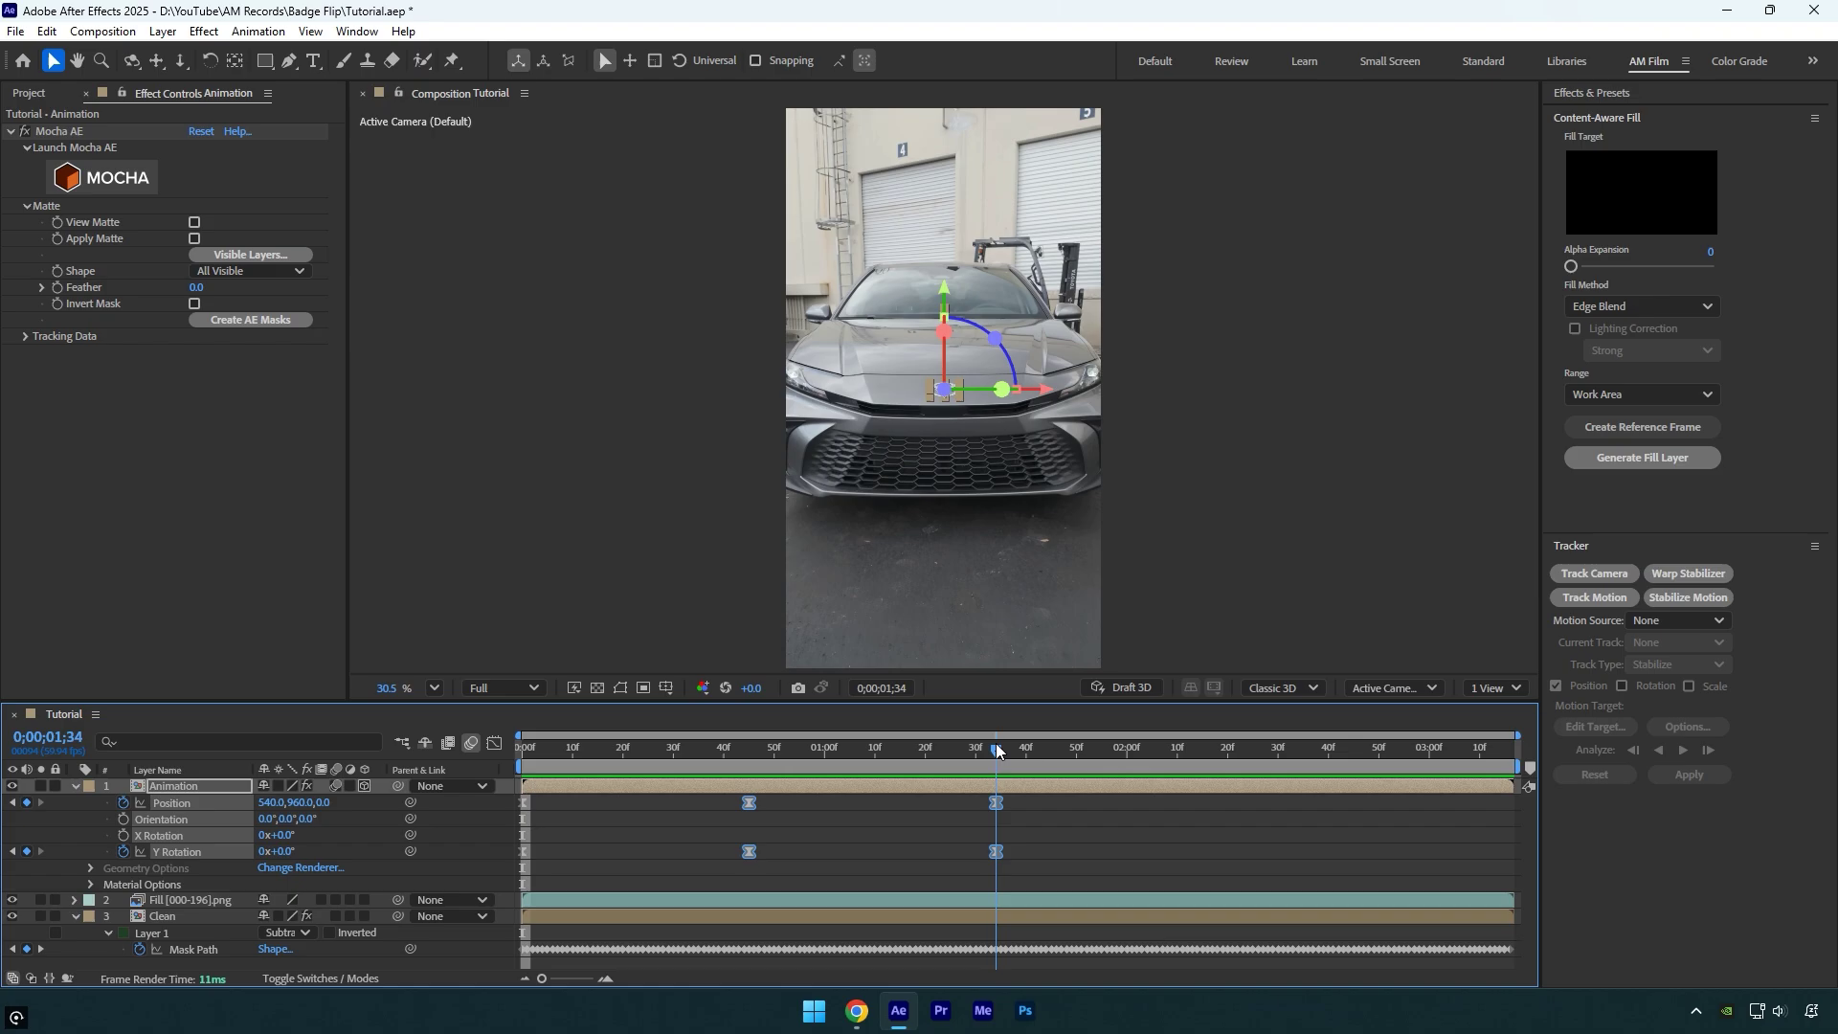